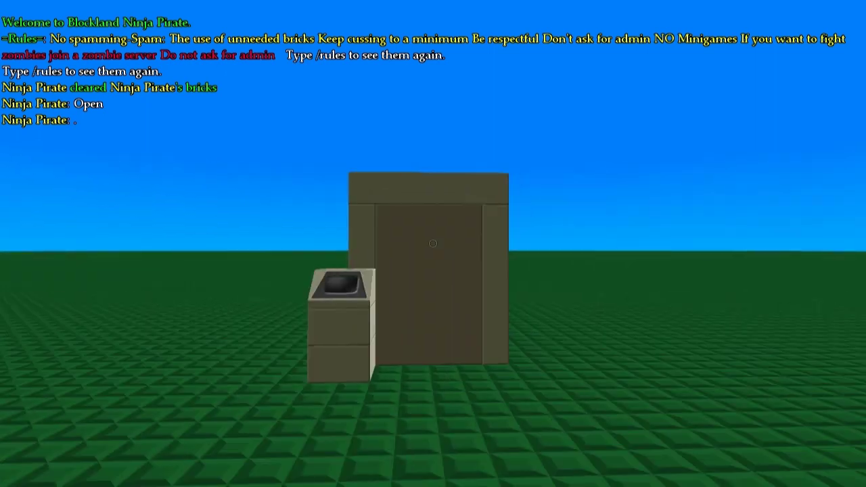
# Step: Examine the closed door and the computer terminal beside it from the front, back and side
pyautogui.press('w')
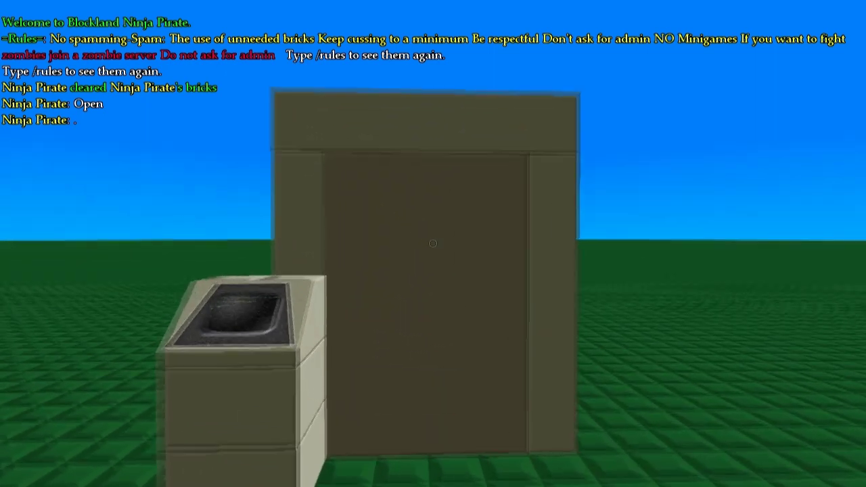
pyautogui.press('w')
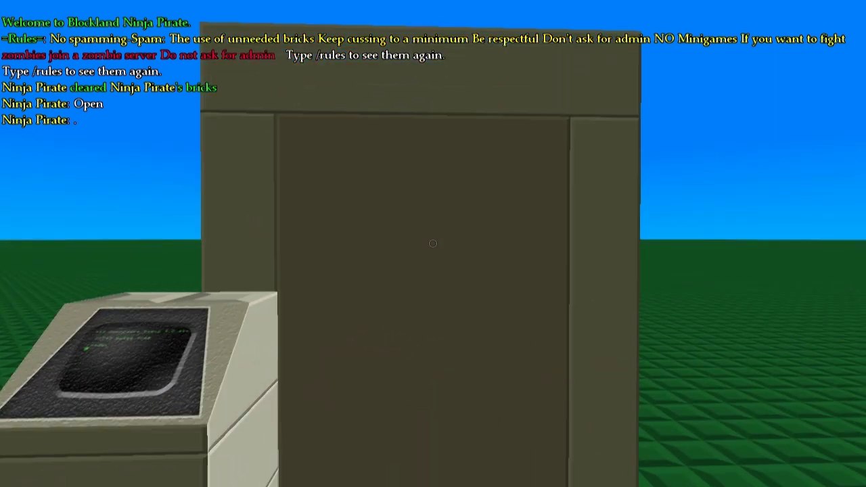
pyautogui.press('s')
pyautogui.press('d')
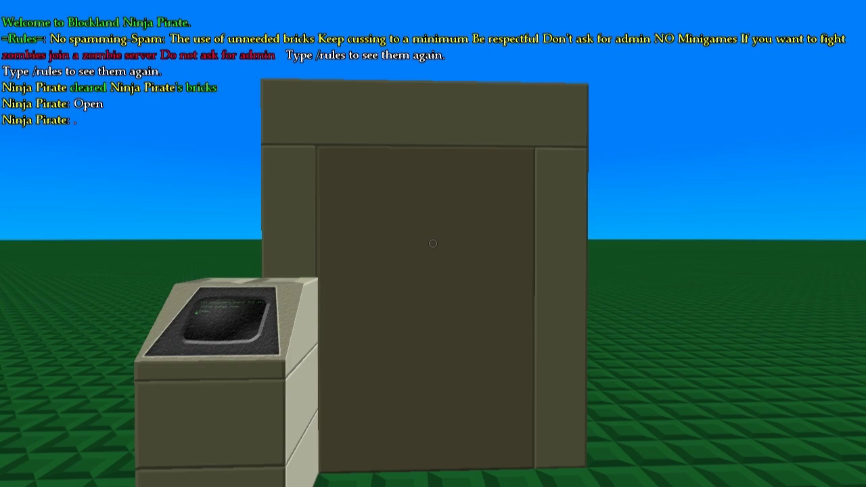
pyautogui.press('w')
pyautogui.press('d')
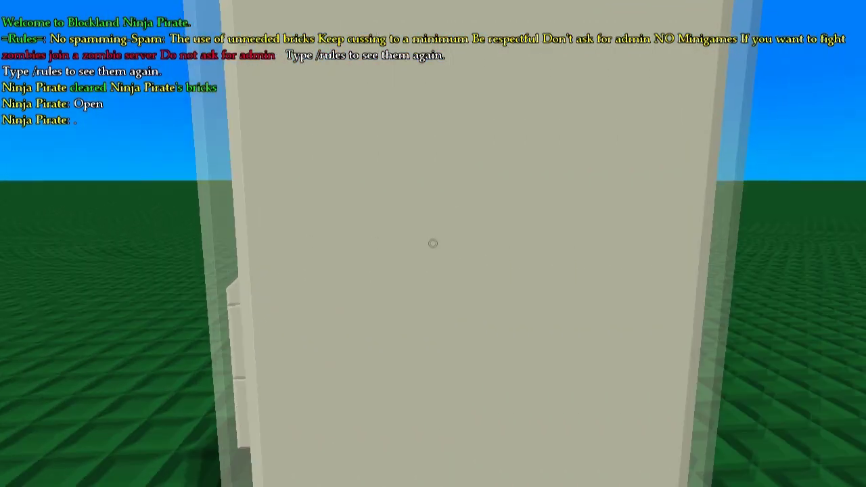
pyautogui.press('d')
pyautogui.press('a')
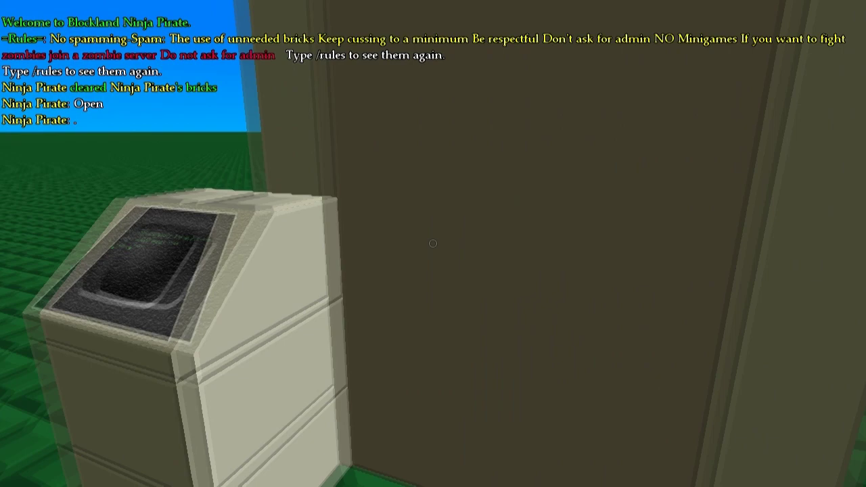
pyautogui.press('s')
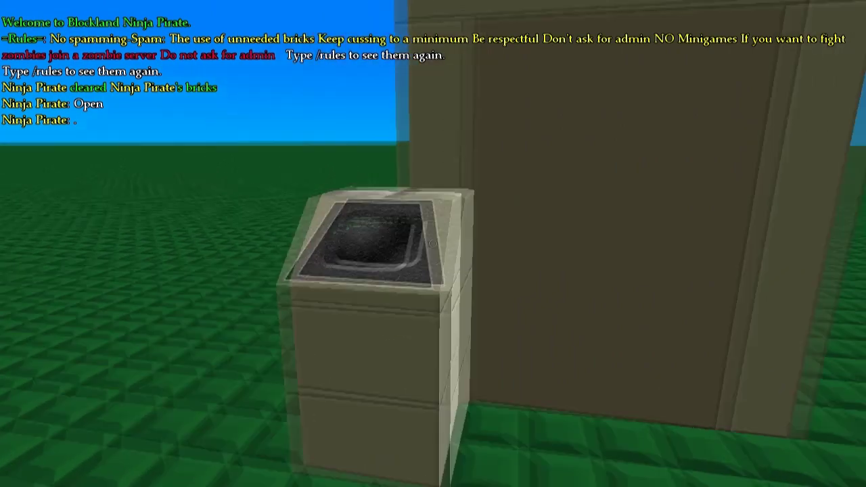
pyautogui.press('w')
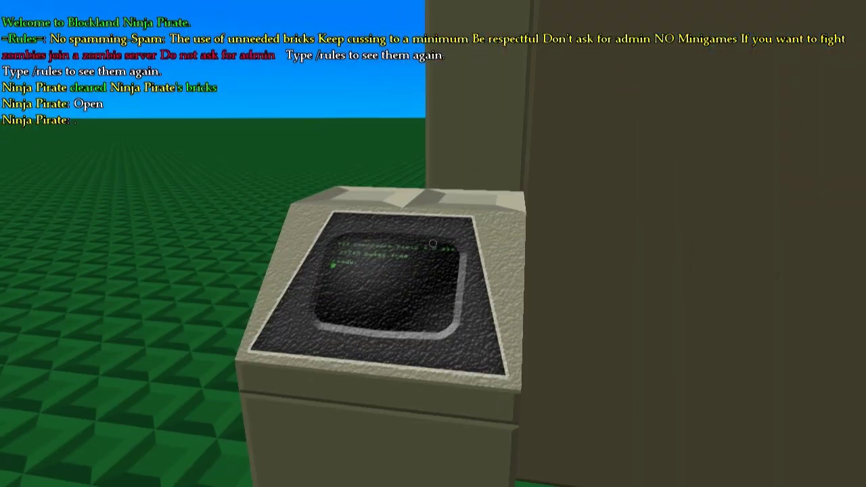
# Step: Activate the terminal, say the password in chat, and activate the terminal again to open the door
pyautogui.click(433, 243)
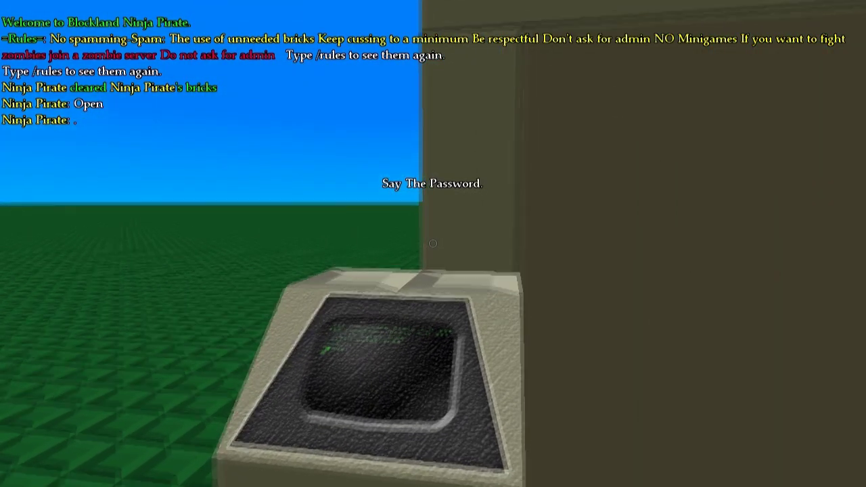
pyautogui.press('d')
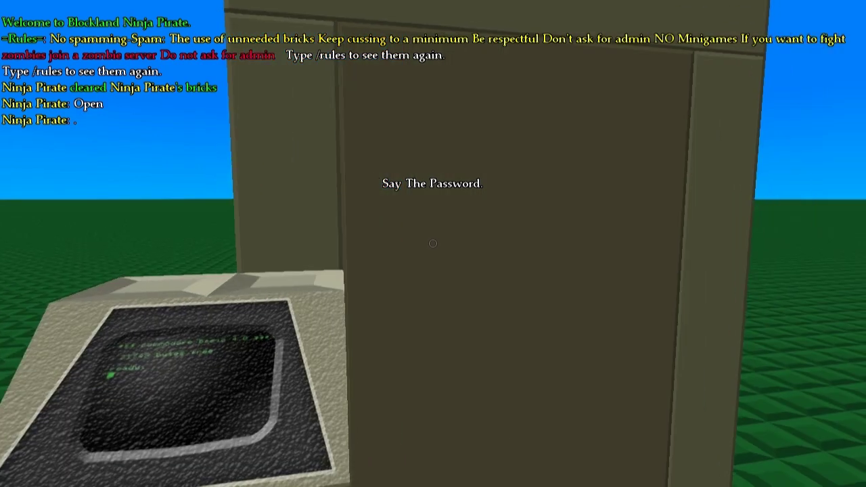
pyautogui.write('te: Open')
pyautogui.press('Return')
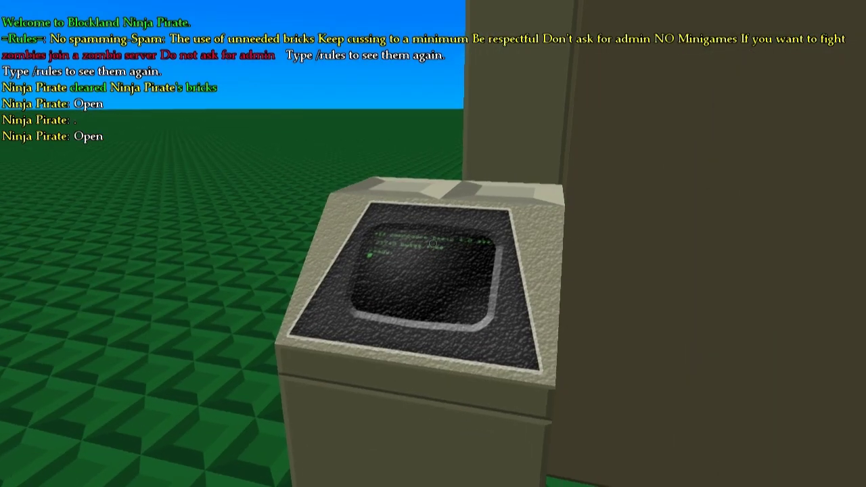
pyautogui.click(433, 244)
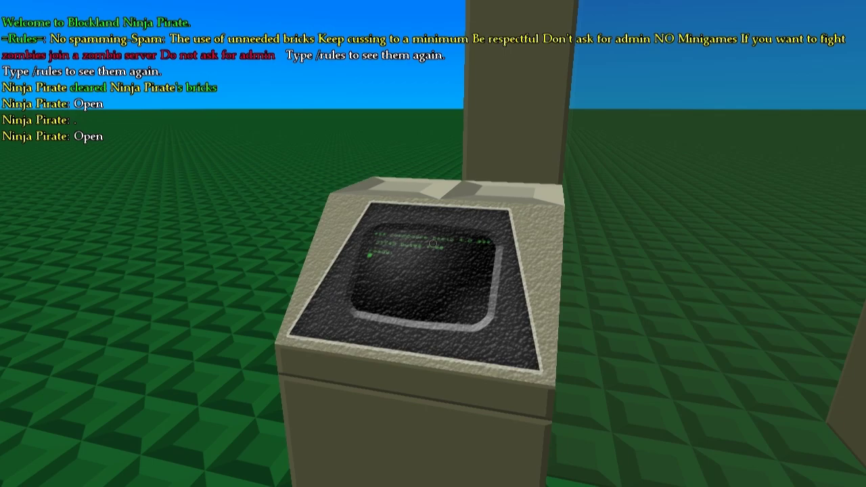
# Step: Walk through the open doorway, inspect it from behind, and return to the front of the terminal
pyautogui.press('w')
pyautogui.press('s')
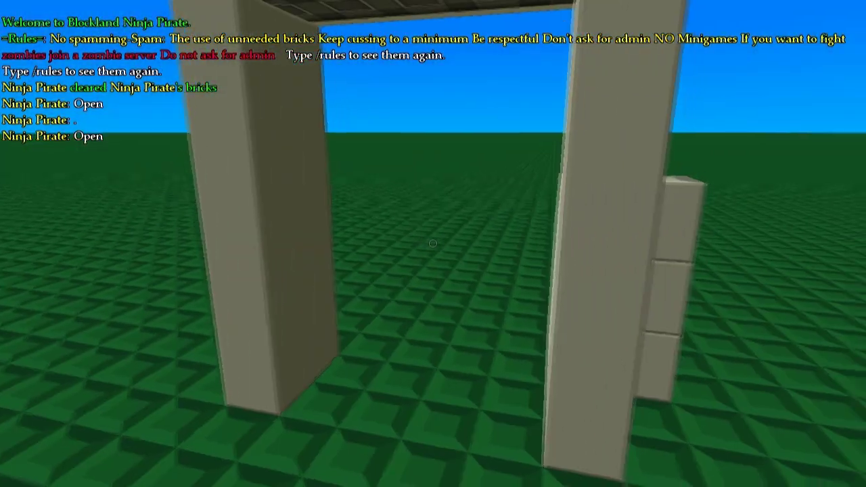
pyautogui.press('w')
pyautogui.press('d')
pyautogui.press('s')
pyautogui.press('d')
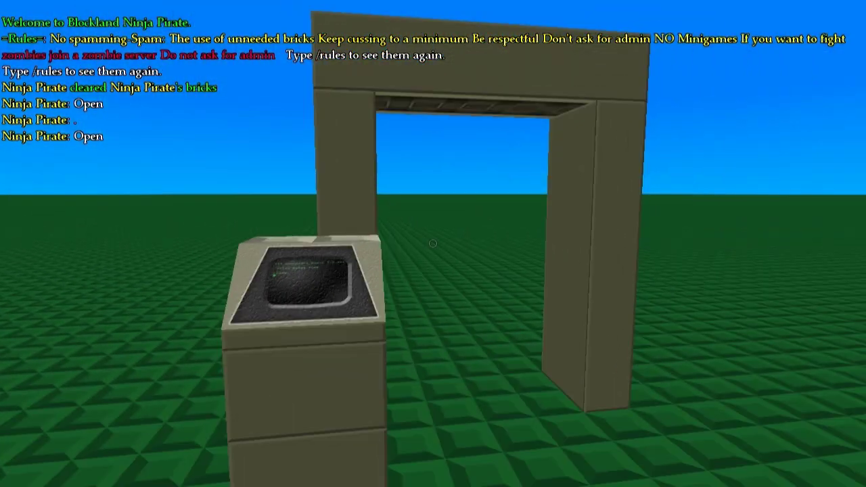
# Step: Send "." as a chat message and activate the terminal to test it without the password
pyautogui.press('t')
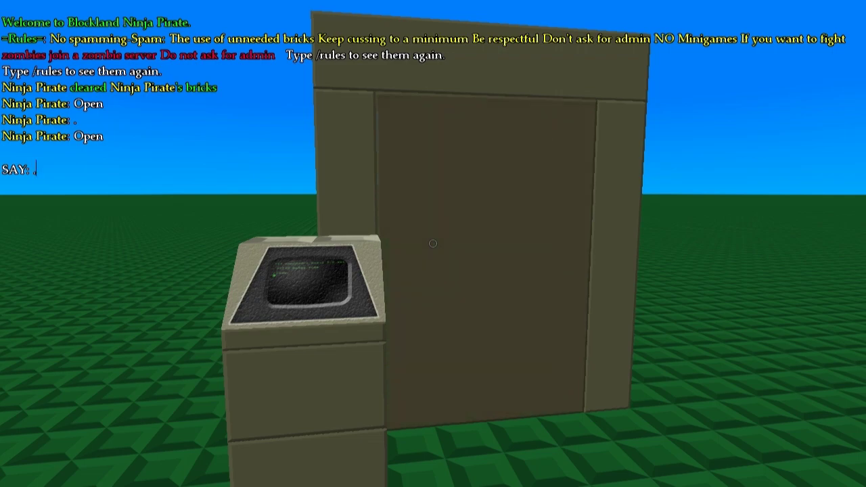
pyautogui.press('Return')
pyautogui.press('w')
pyautogui.click(433, 244)
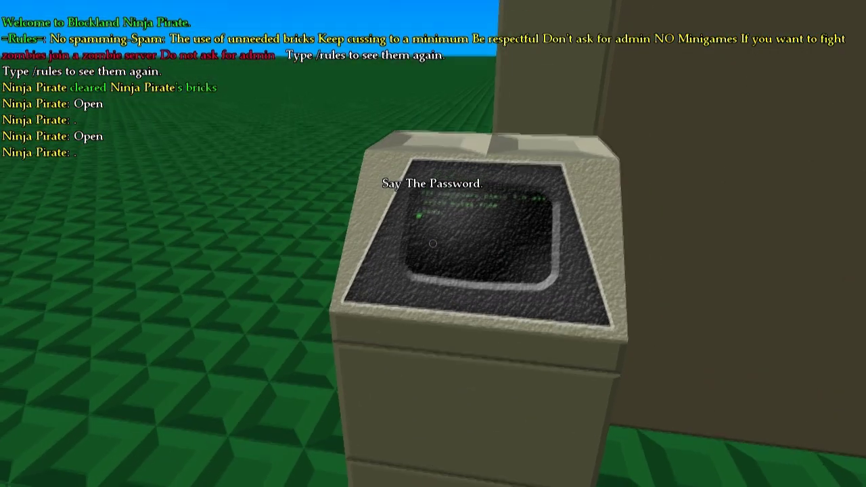
# Step: Move to open ground and load the brick cart with 1x2x5, 2x4x5 and 2x6 bricks
pyautogui.press('s')
pyautogui.press('d')
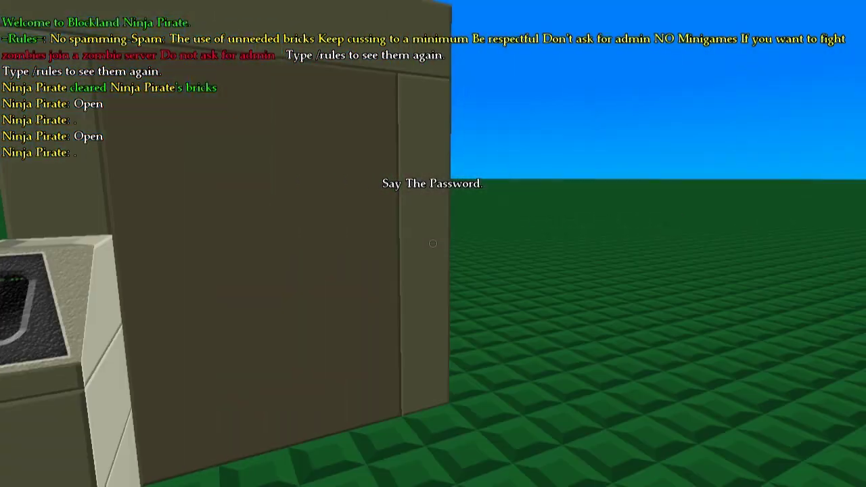
pyautogui.press('2')
pyautogui.press('b')
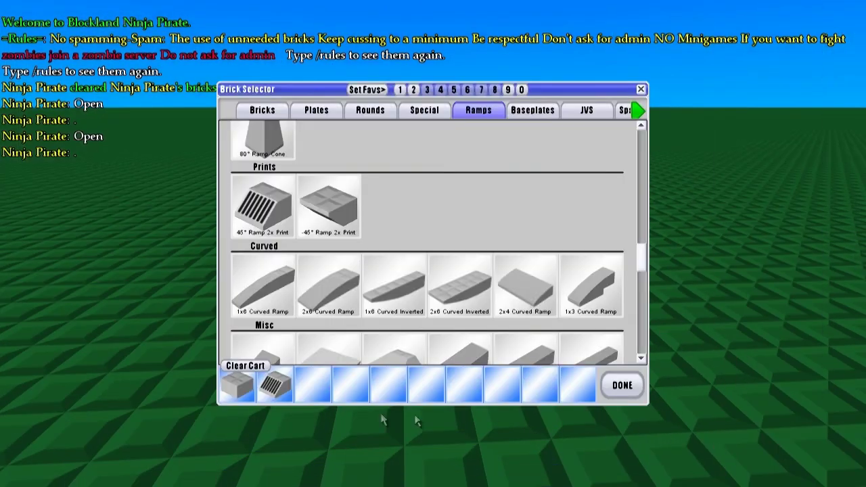
pyautogui.click(251, 112)
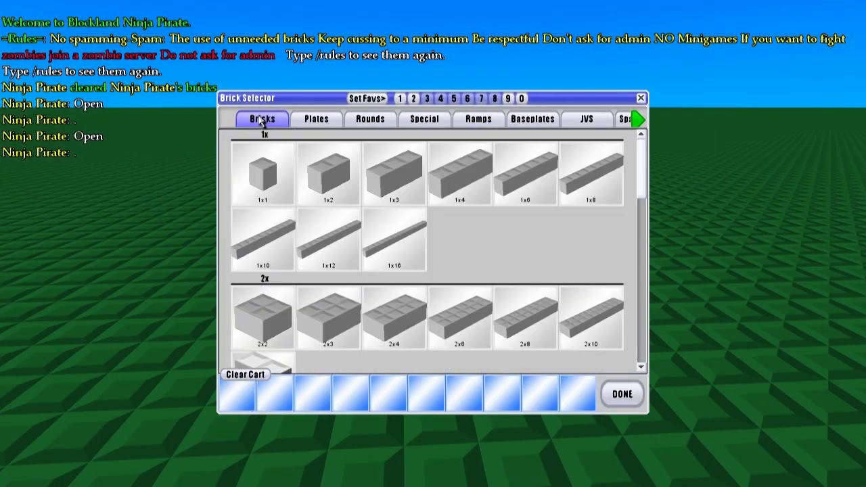
pyautogui.scroll(-10, 304, 251)
pyautogui.click(275, 192)
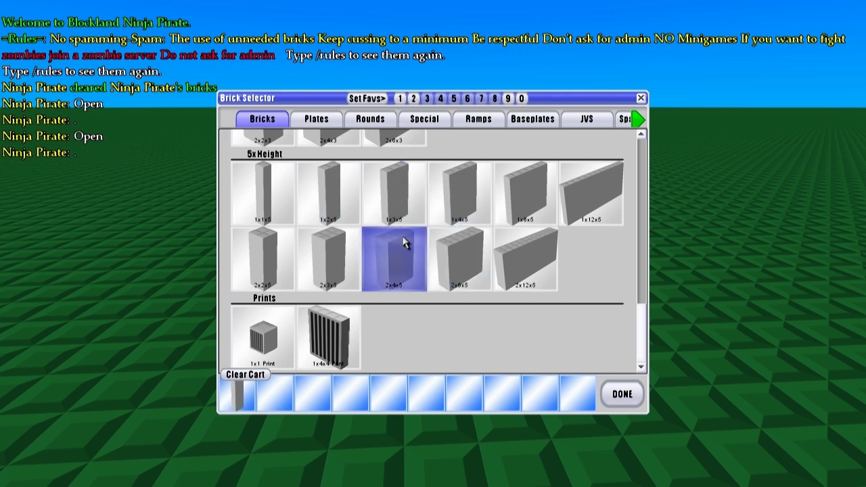
pyautogui.scroll(12, 335, 186)
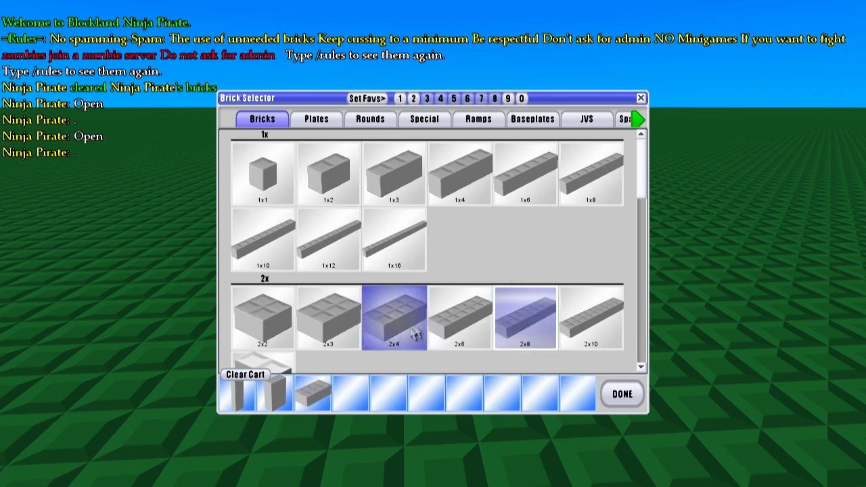
pyautogui.click(622, 393)
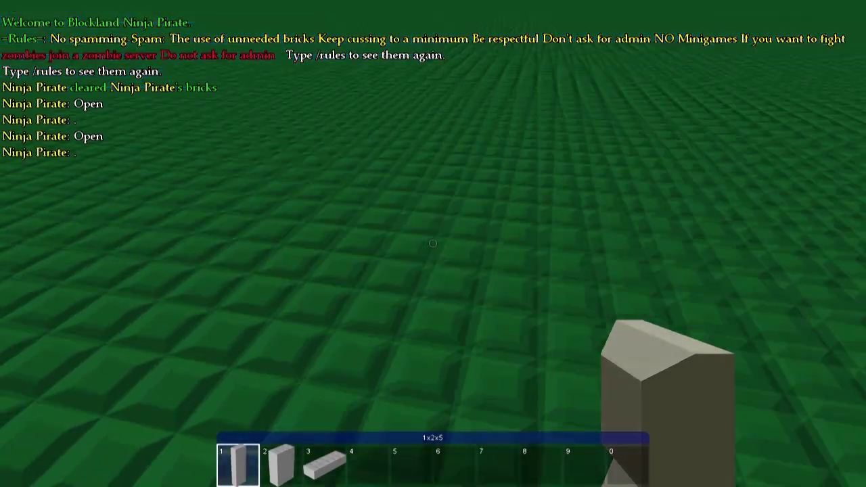
# Step: Plant 1x2x5 bricks on the ground as the two upright posts of a new door frame
pyautogui.click(433, 243)
pyautogui.press('KP_Enter')
pyautogui.press('KP_2')
pyautogui.press('KP_2')
pyautogui.press('KP_2')
pyautogui.press('KP_2')
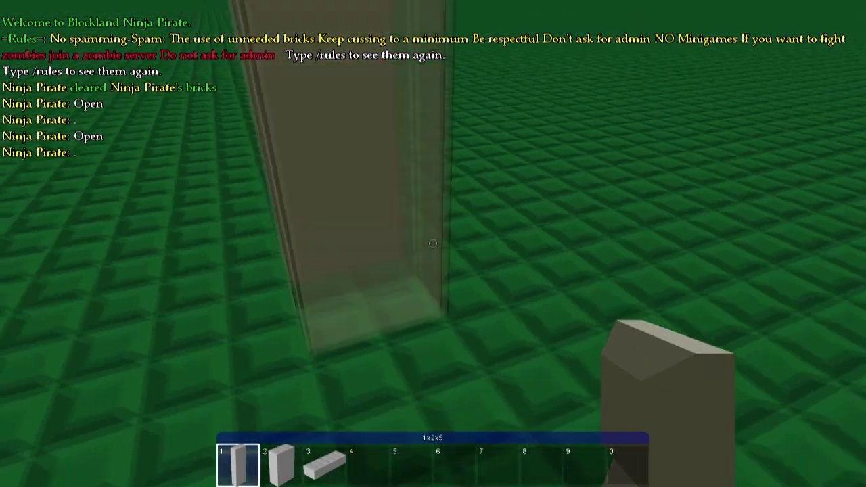
# Step: Place a 2x6 brick across the tops of the two posts to complete the door frame
pyautogui.press('3')
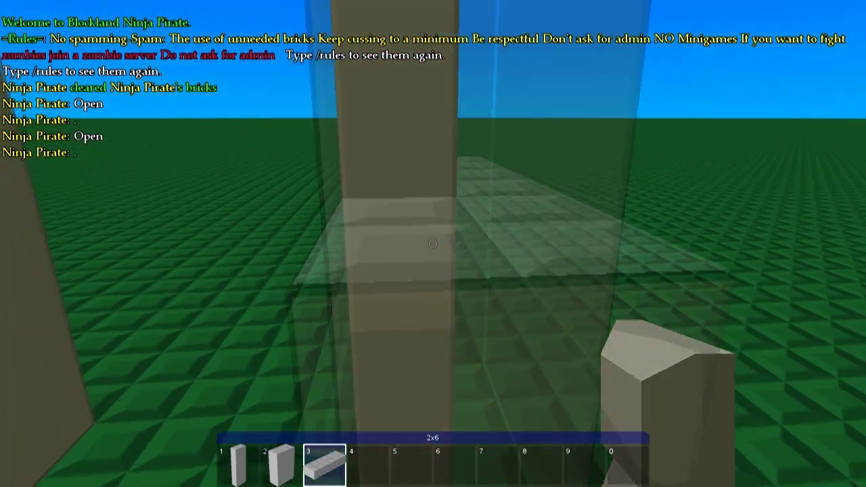
pyautogui.click(433, 243)
pyautogui.press('KP_9')
pyautogui.press('KP_4')
pyautogui.press('KP_4')
pyautogui.press('KP_4')
pyautogui.press('space')
pyautogui.press('Tab')
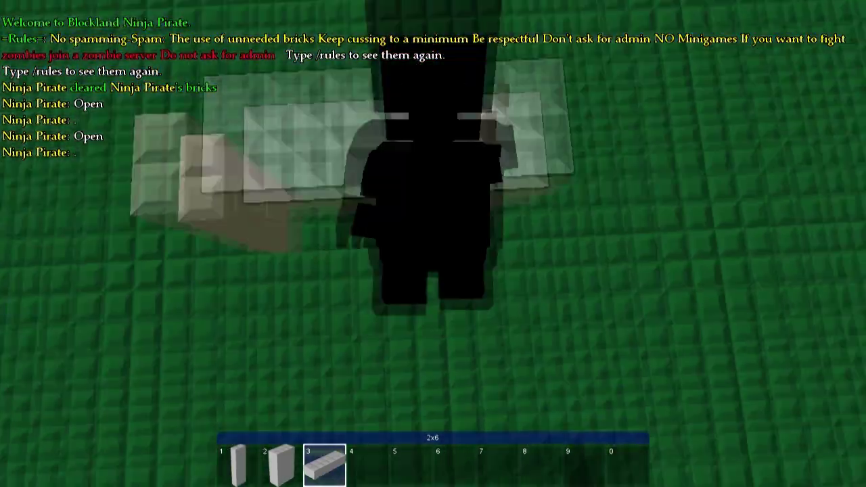
pyautogui.press('Tab')
# Step: Plant a 2x4x5 brick between the posts as the door and paint it a darker brown
pyautogui.press('2')
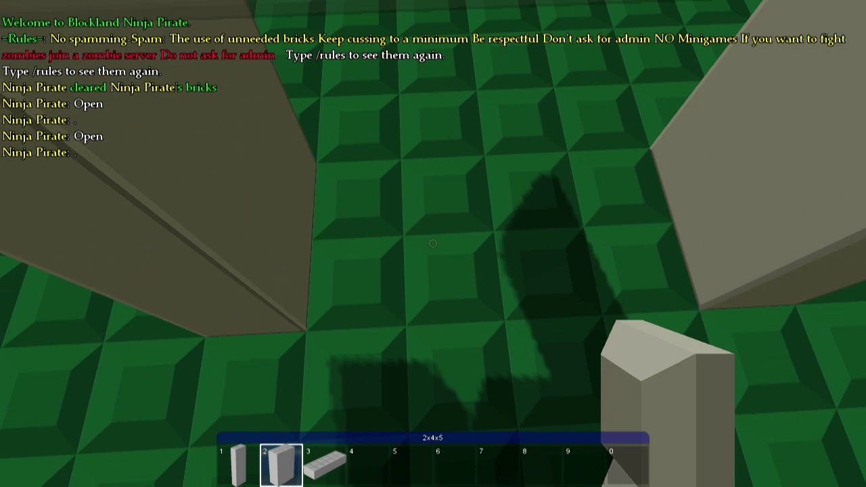
pyautogui.press('KP_Enter')
pyautogui.press('e')
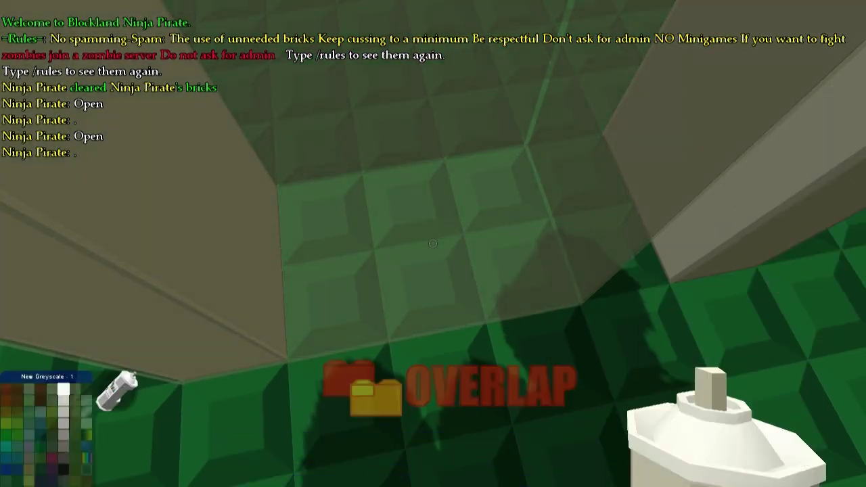
# Step: Open the new door brick's wrench events and set the first event's input to onActivate
pyautogui.press('q')
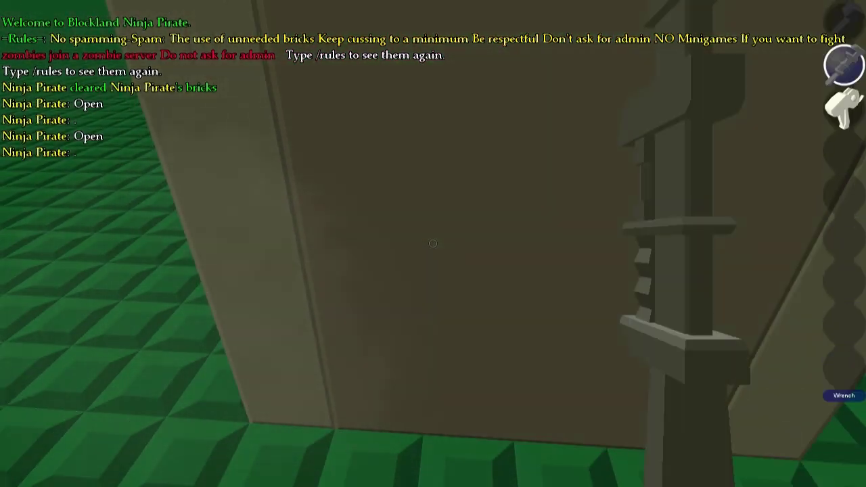
pyautogui.click(433, 243)
pyautogui.click(427, 343)
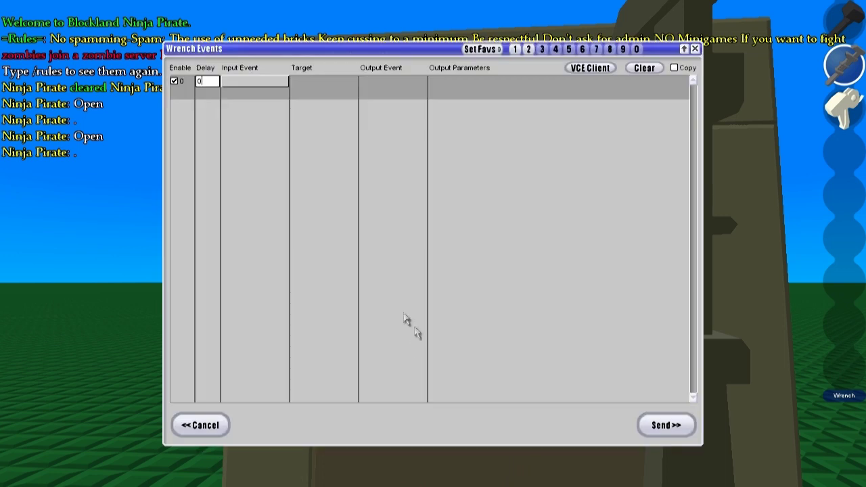
pyautogui.click(275, 87)
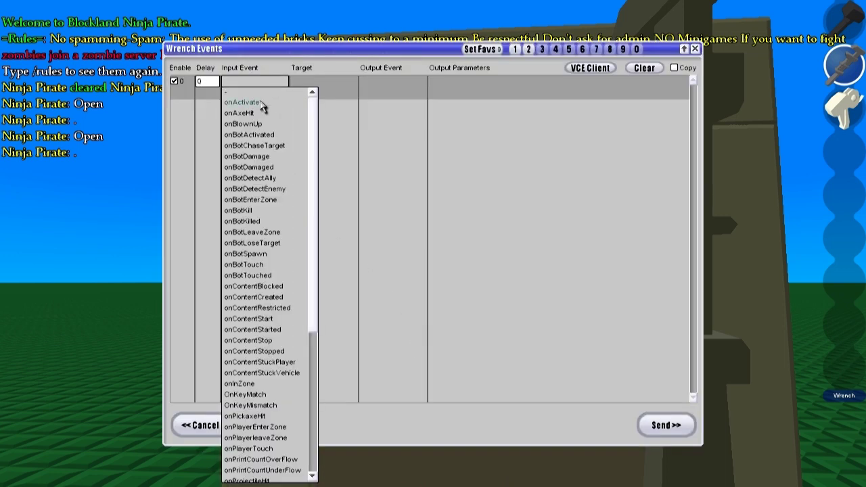
pyautogui.click(262, 103)
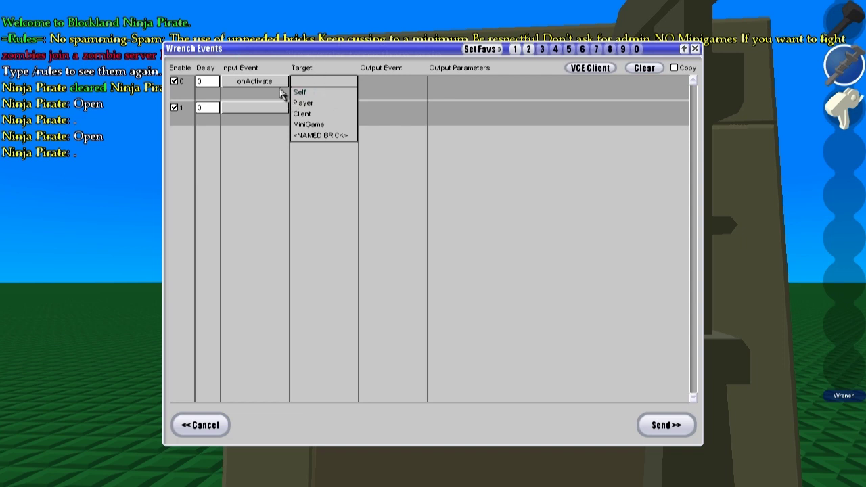
# Step: Target the first event at Self with the output VCE_retroCheck and the condition ifLastPlayerMsg
pyautogui.click(321, 92)
pyautogui.scroll(-10, 379, 203)
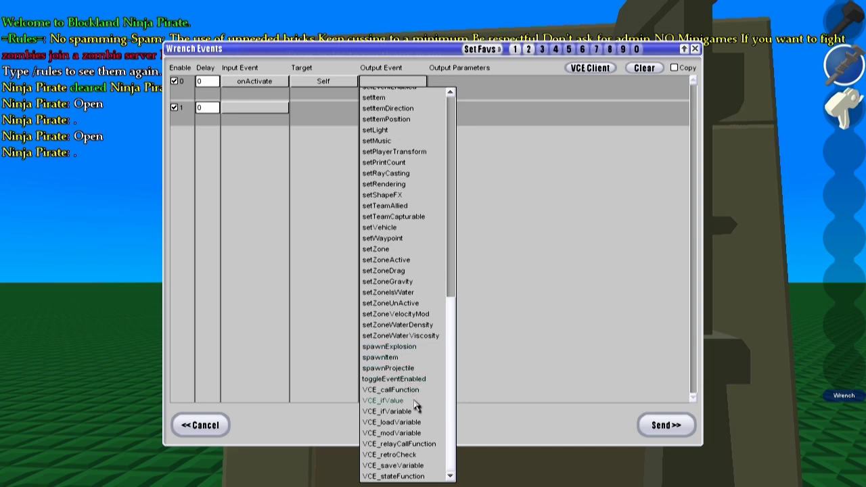
pyautogui.click(412, 455)
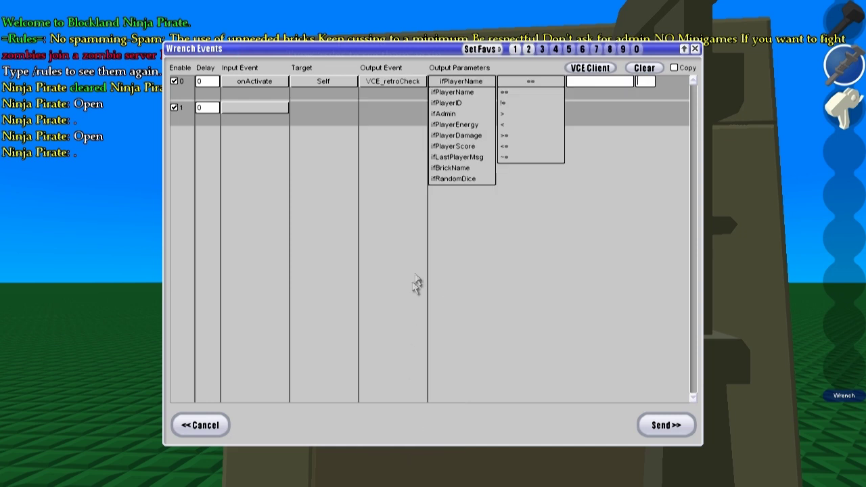
pyautogui.click(457, 157)
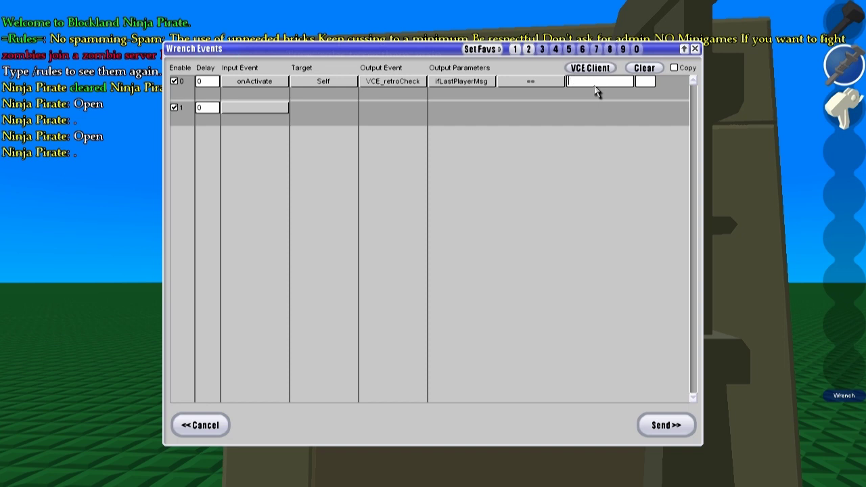
# Step: Change the first event's output to VCE_ifValue, checking <var:cl:lastmsg> with the == operator
pyautogui.click(441, 83)
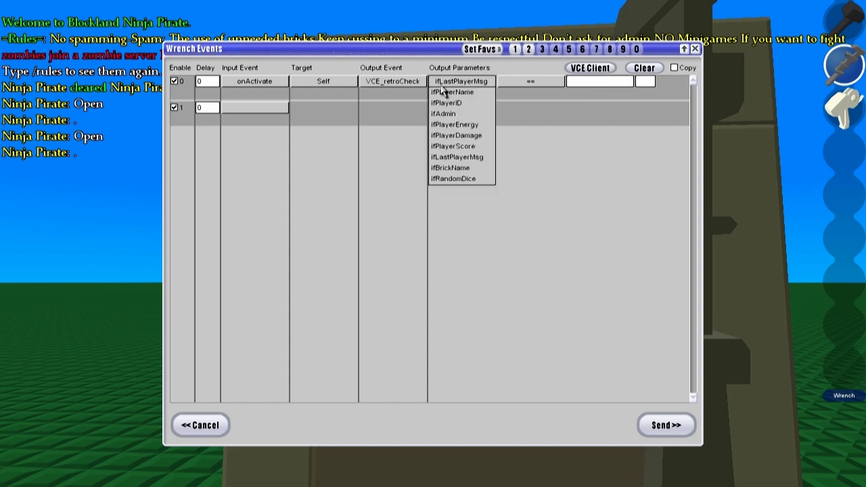
pyautogui.click(398, 82)
pyautogui.click(399, 83)
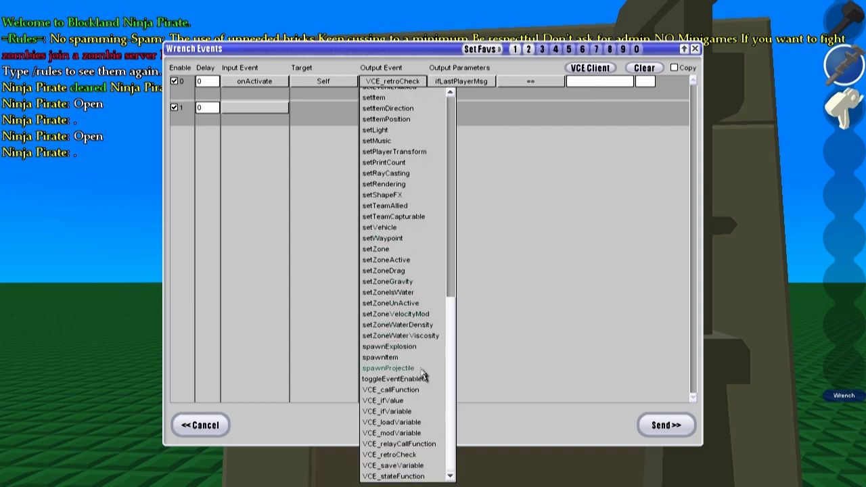
pyautogui.click(420, 401)
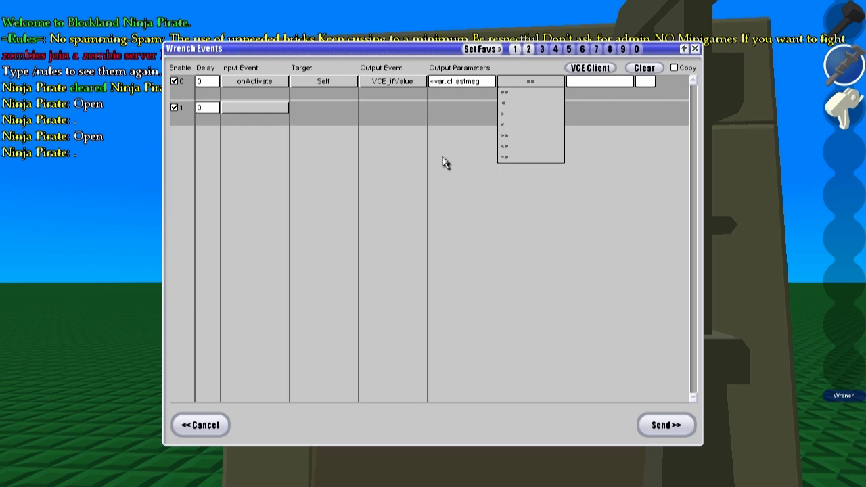
pyautogui.click(517, 97)
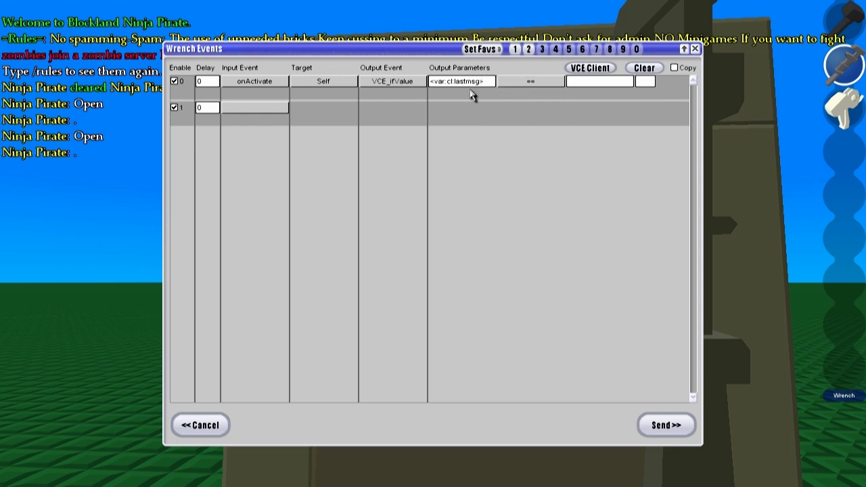
pyautogui.moveTo(455, 85)
pyautogui.mouseDown()
pyautogui.moveTo(486, 90)
pyautogui.moveTo(453, 85)
pyautogui.mouseUp()
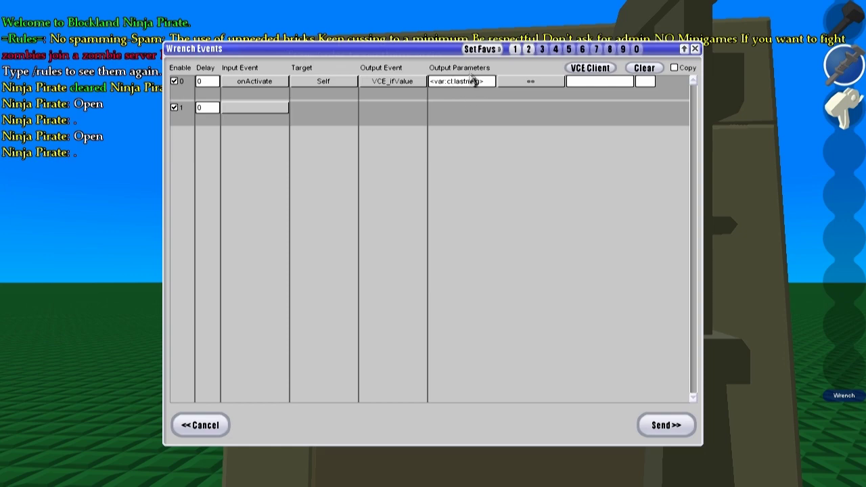
# Step: Consult the client value replacers on the VCE manual's Values page and enter Open as the first event's comparison value
pyautogui.click(595, 69)
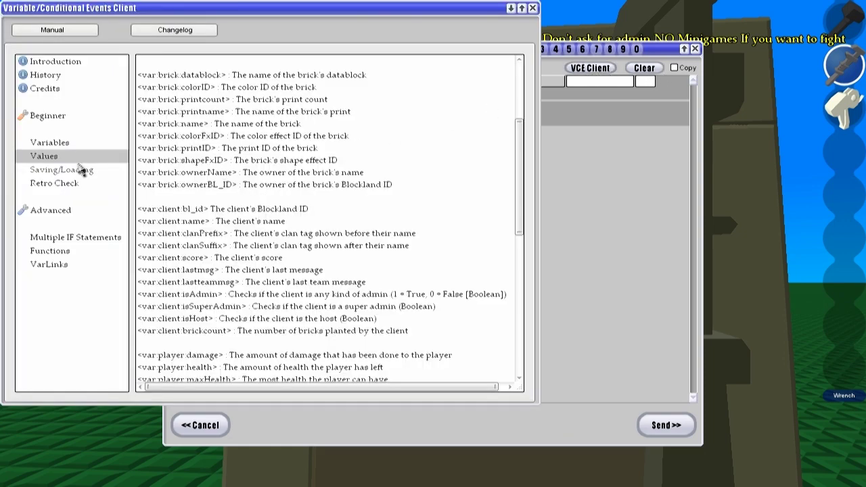
pyautogui.click(47, 160)
pyautogui.scroll(-15, 247, 217)
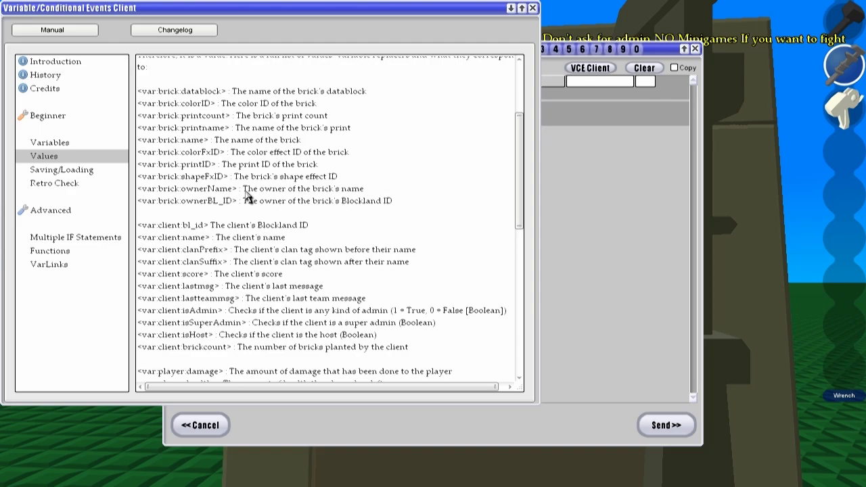
pyautogui.scroll(-2, 279, 121)
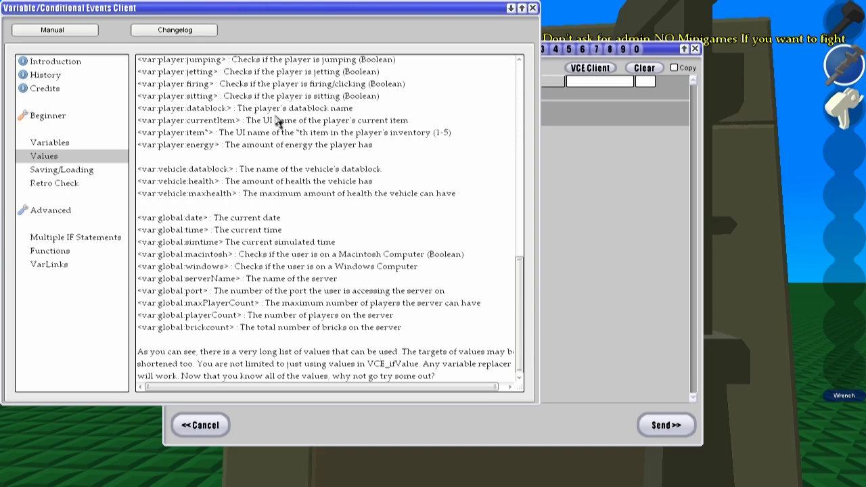
pyautogui.scroll(3, 261, 260)
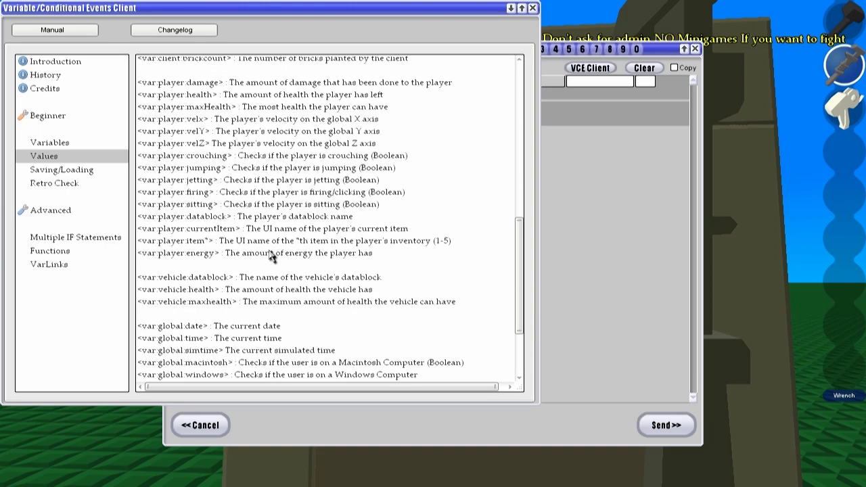
pyautogui.scroll(2, 271, 256)
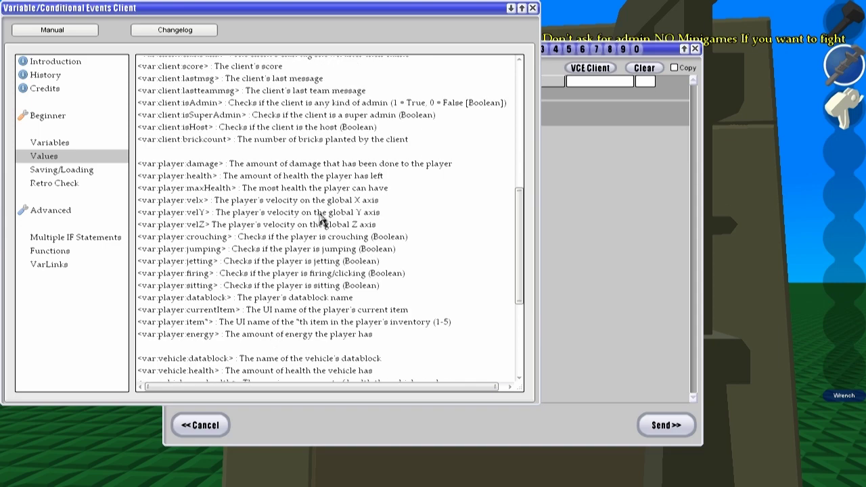
pyautogui.scroll(9, 328, 224)
pyautogui.scroll(-4, 332, 225)
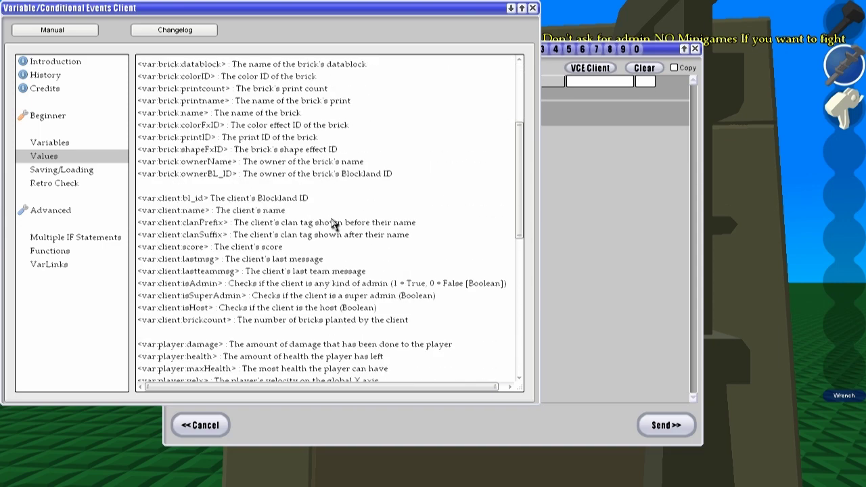
pyautogui.click(533, 9)
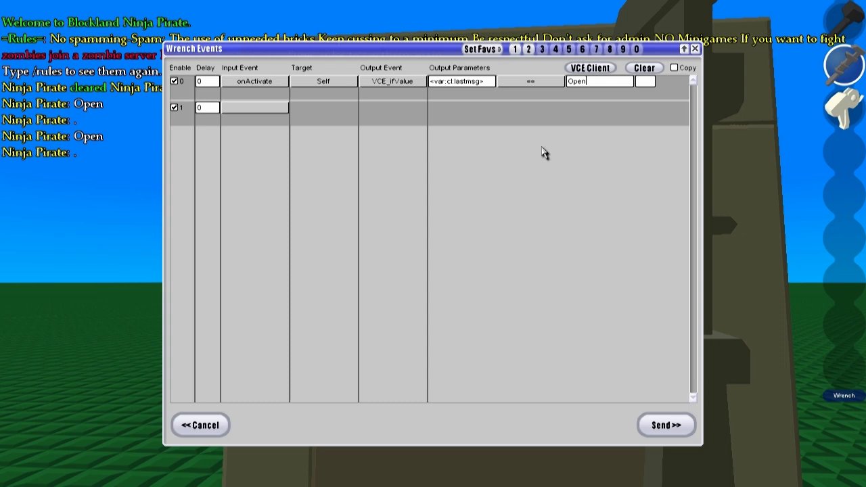
# Step: Add a second event with input onVariableTrue, target Self and output disappear set to 5, and send the door's events
pyautogui.click(255, 108)
pyautogui.scroll(-5, 260, 291)
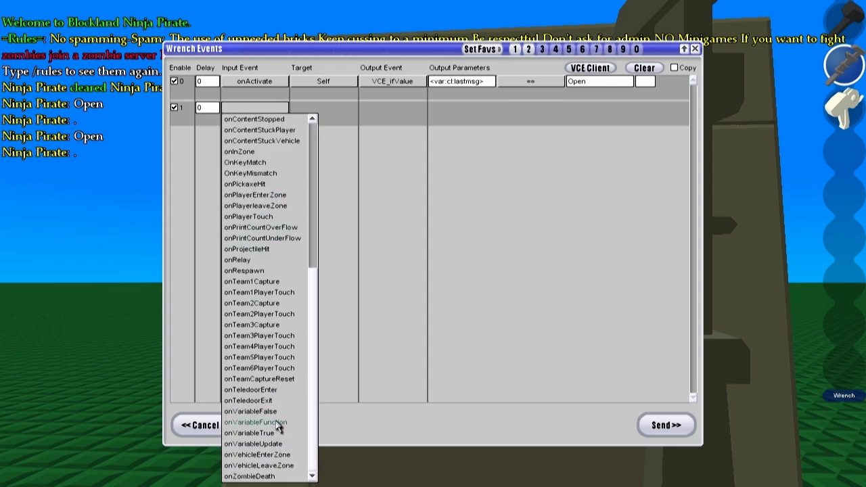
pyautogui.click(277, 433)
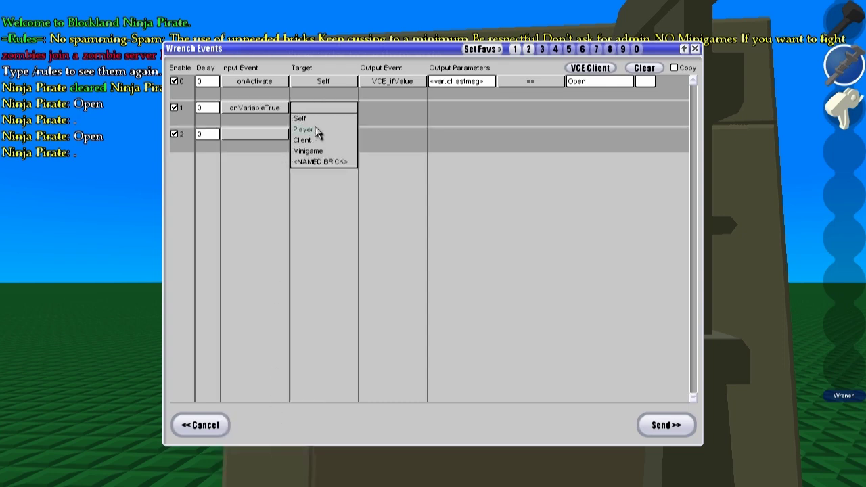
pyautogui.click(316, 123)
pyautogui.click(390, 216)
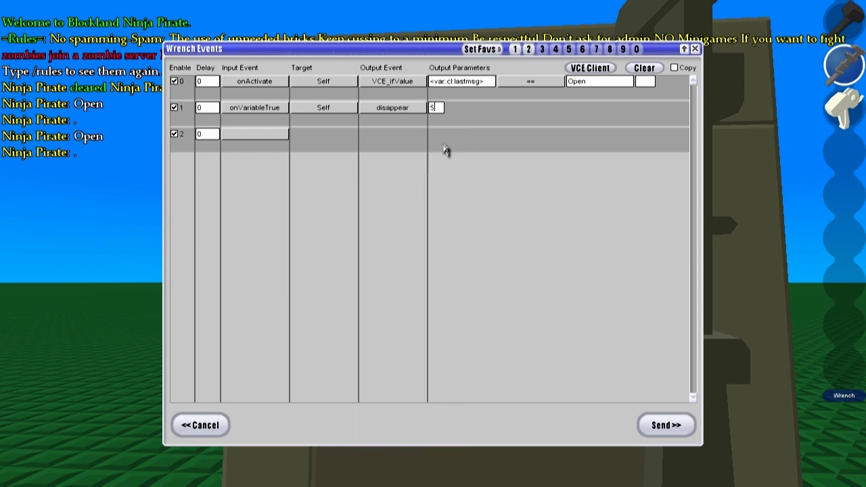
pyautogui.click(661, 423)
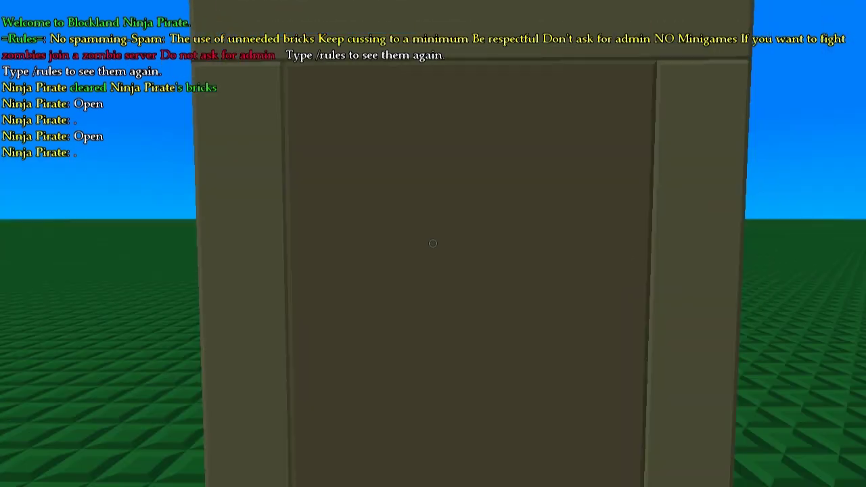
# Step: Test the door by saying Open in chat and activating it, and inspect the doorway in third person
pyautogui.press('w')
pyautogui.write('s')
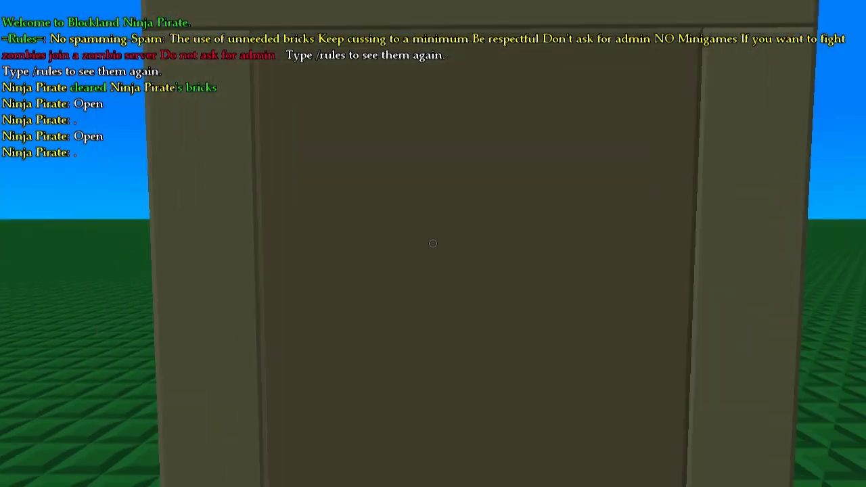
pyautogui.write('tOpen')
pyautogui.press('Return')
pyautogui.press('w')
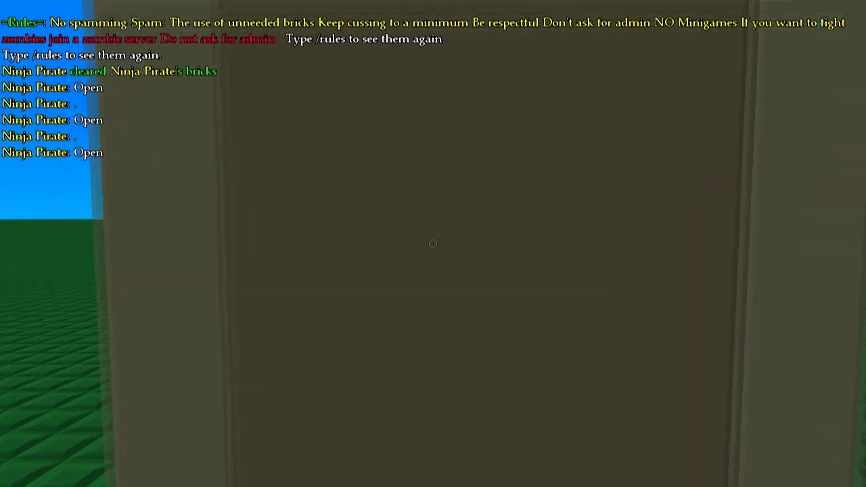
pyautogui.press('Tab')
pyautogui.press('s')
pyautogui.press('a')
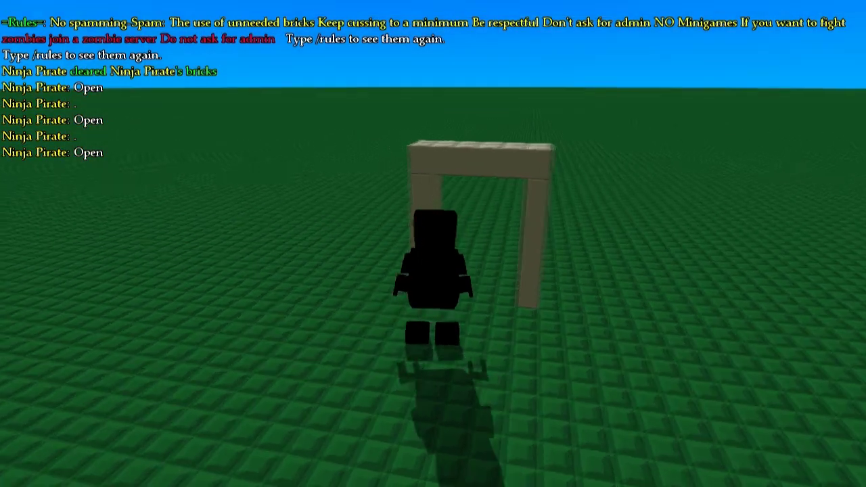
pyautogui.press('Tab')
# Step: Replace the brick cart's contents with a 2x2 brick and plant one on the open ground
pyautogui.press('2')
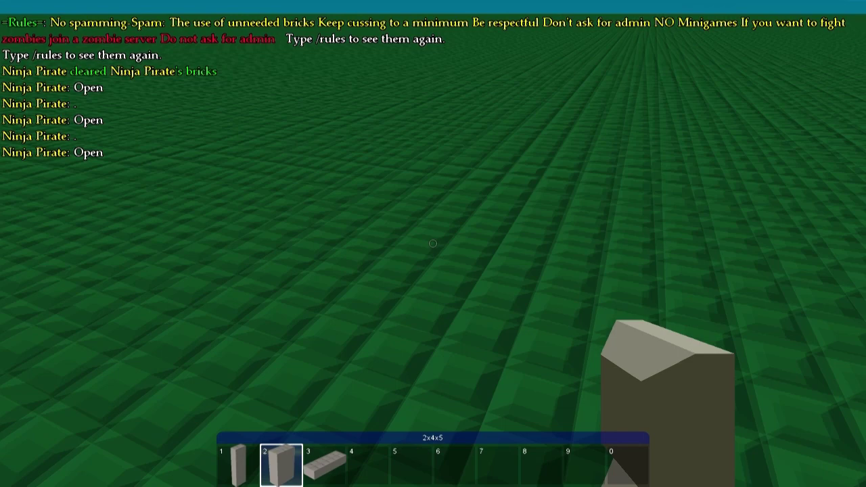
pyautogui.press('b')
pyautogui.click(244, 376)
pyautogui.click(250, 338)
pyautogui.click(250, 339)
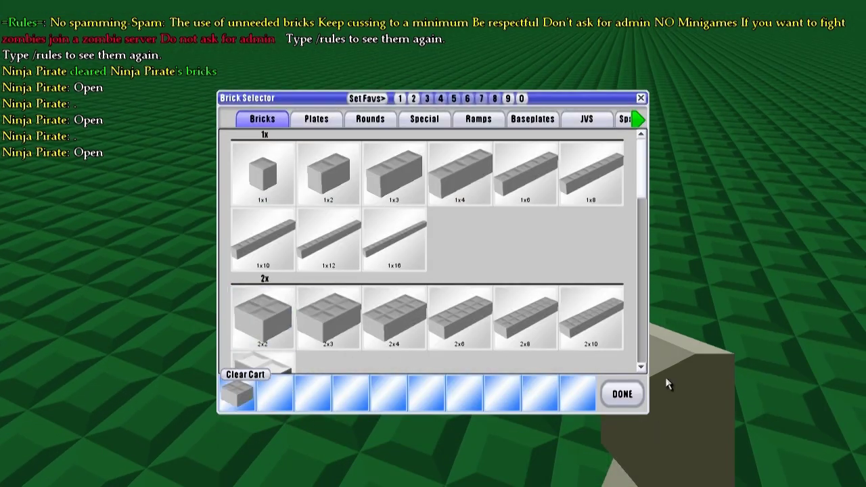
pyautogui.click(622, 394)
pyautogui.click(433, 244)
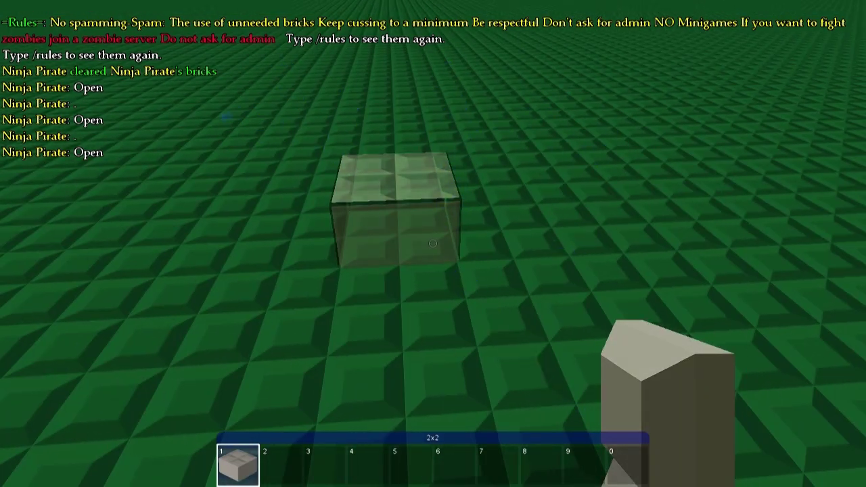
pyautogui.press('Return')
# Step: Open the 2x2 brick's wrench events and set the first event's input to onActivate with target Self
pyautogui.press('q')
pyautogui.click(433, 244)
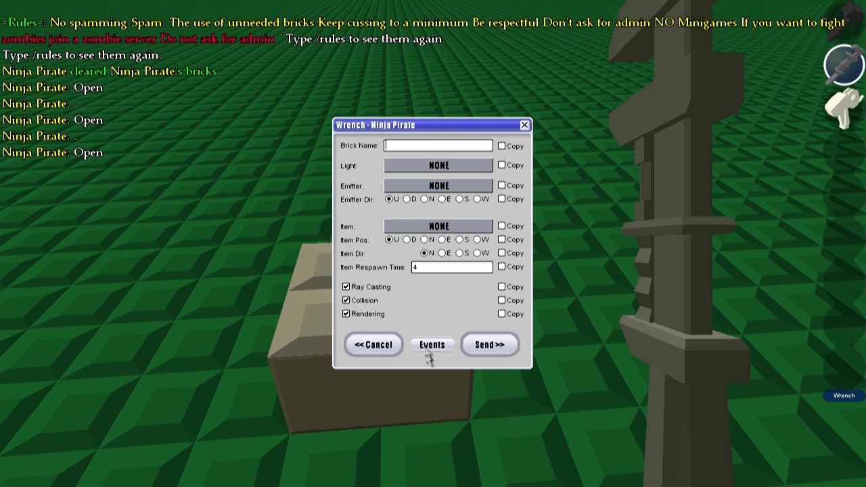
pyautogui.click(427, 346)
pyautogui.click(255, 82)
pyautogui.click(261, 103)
pyautogui.click(302, 94)
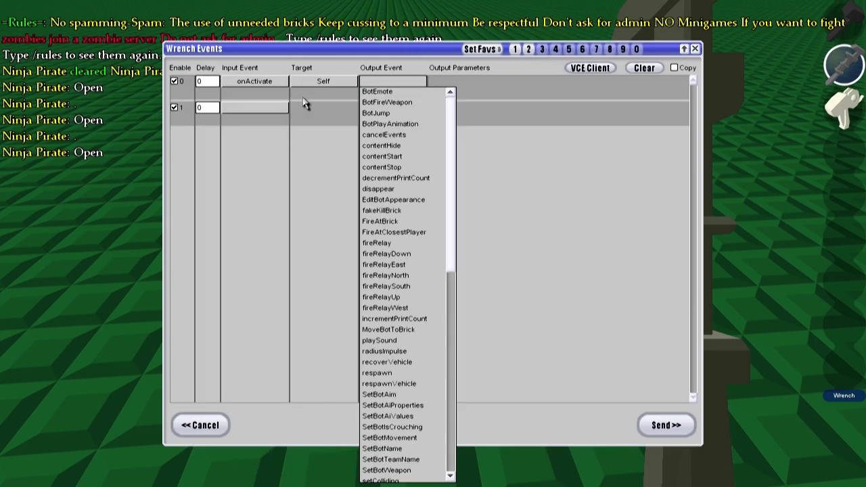
pyautogui.scroll(-5, 420, 222)
pyautogui.scroll(4, 426, 218)
pyautogui.scroll(2, 426, 218)
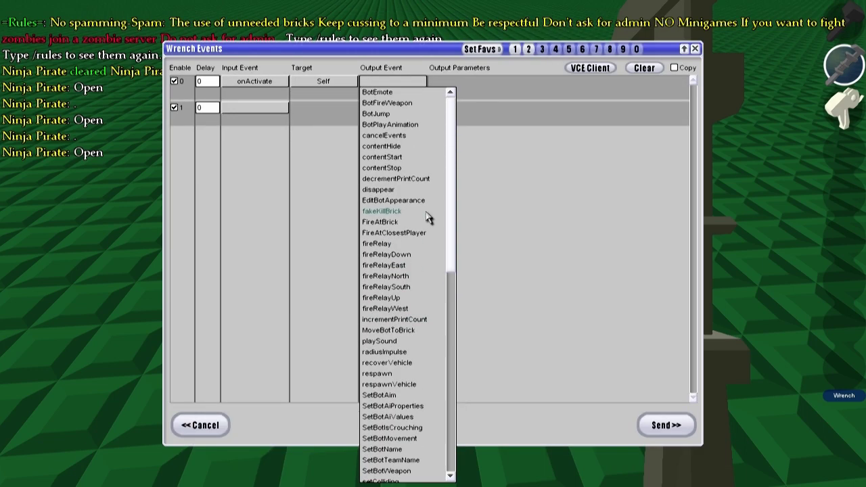
pyautogui.scroll(-8, 426, 218)
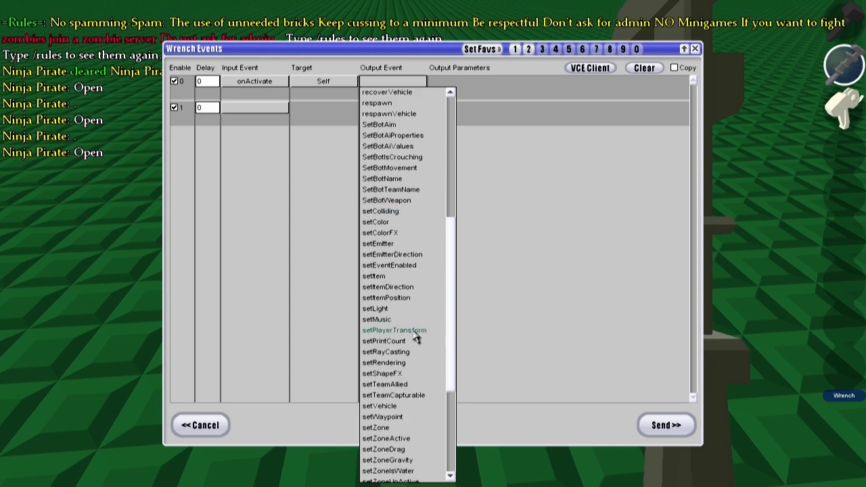
pyautogui.click(244, 129)
pyautogui.click(328, 84)
pyautogui.click(323, 92)
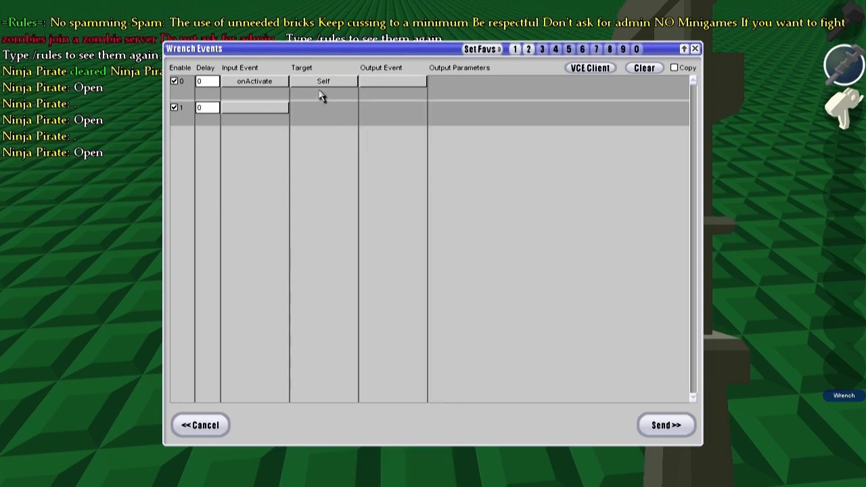
# Step: Set the output of the 2x2 brick's first event to fireRelay
pyautogui.click(410, 84)
pyautogui.scroll(-5, 409, 221)
pyautogui.scroll(-2, 410, 226)
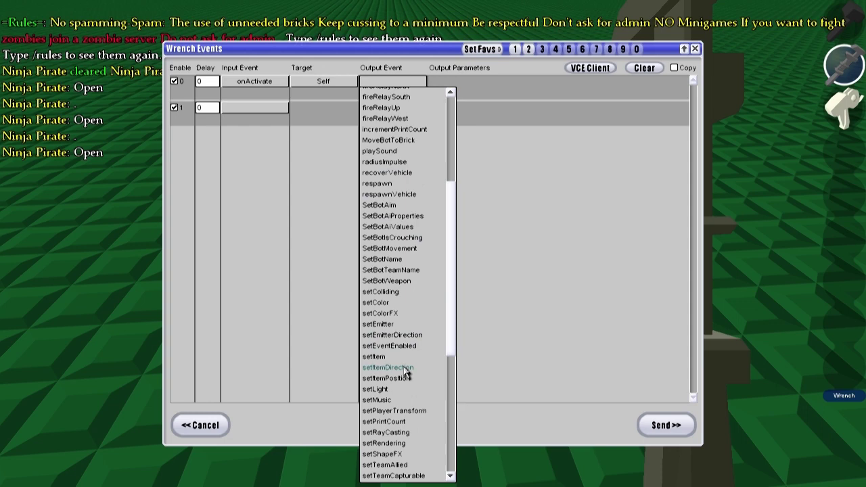
pyautogui.scroll(-5, 406, 375)
pyautogui.scroll(12, 404, 369)
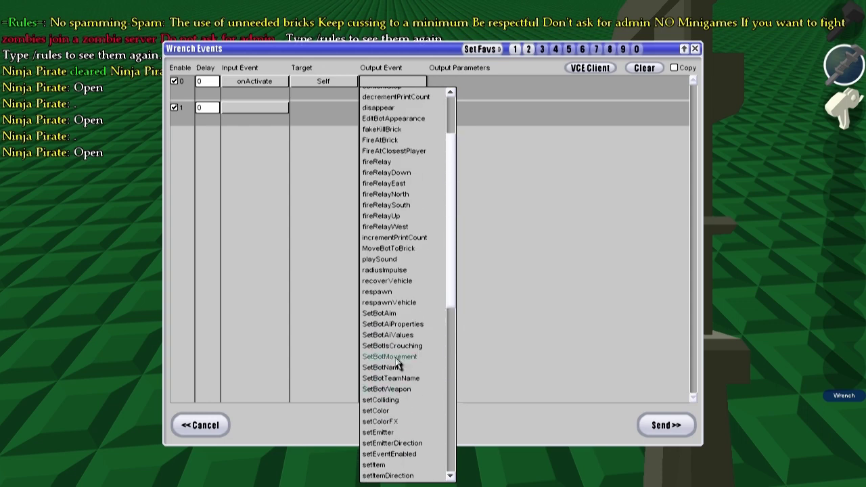
pyautogui.click(387, 245)
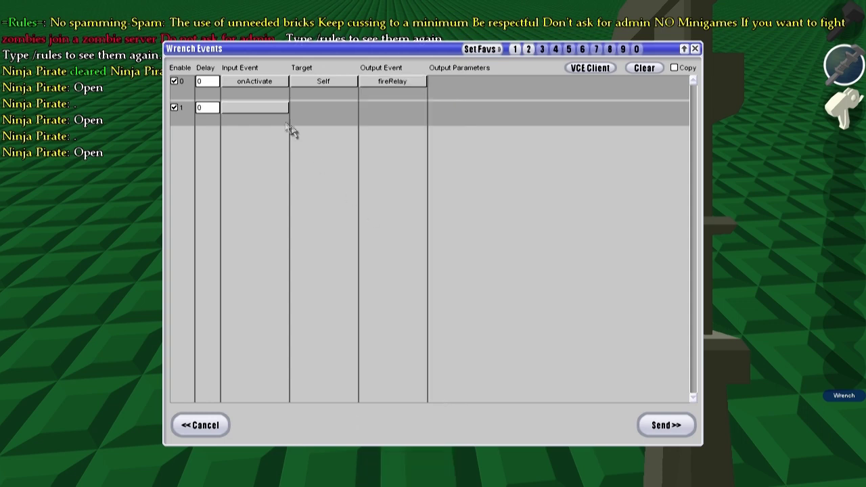
# Step: Add a second event to the 2x2 brick with input onRelay, target Self and output fireRelay
pyautogui.click(271, 109)
pyautogui.scroll(-4, 271, 232)
pyautogui.click(255, 356)
pyautogui.click(324, 108)
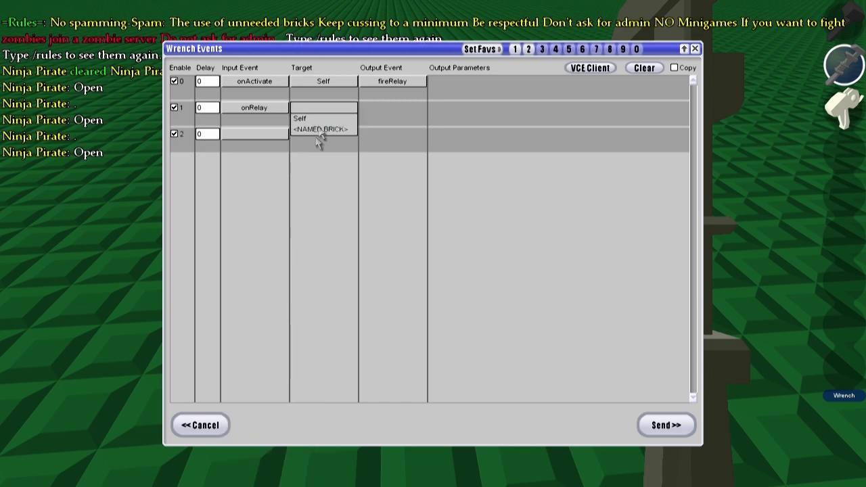
pyautogui.click(332, 125)
pyautogui.click(393, 108)
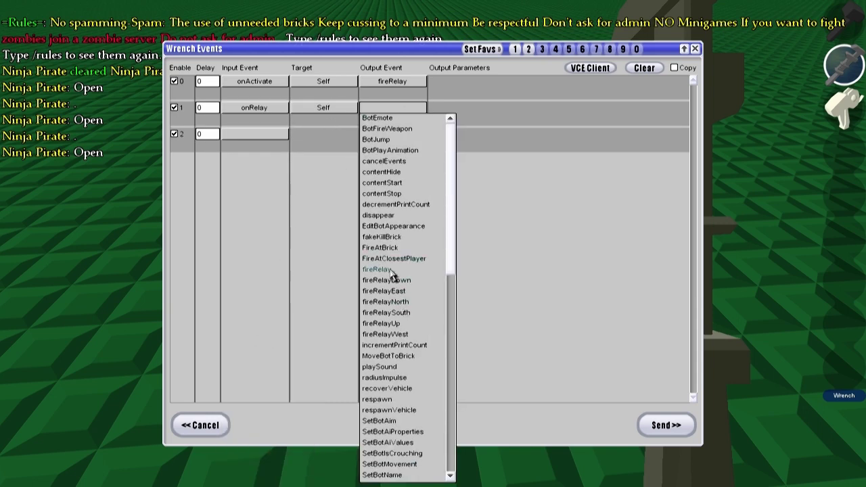
pyautogui.click(393, 270)
# Step: Add a third event with input onRelay, target Self and output VCE_ifValue, checking that <var:cl:lastmsg> == Teleport
pyautogui.click(264, 133)
pyautogui.scroll(-3, 254, 251)
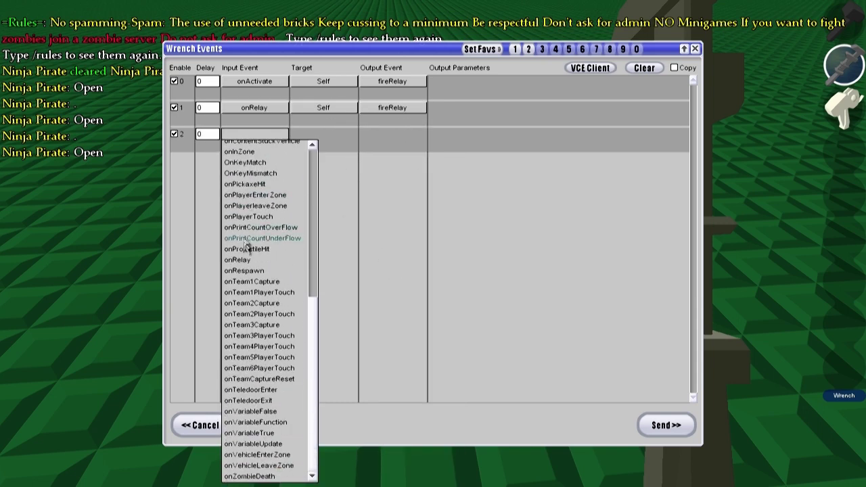
pyautogui.click(254, 265)
pyautogui.click(324, 134)
pyautogui.click(318, 145)
pyautogui.click(392, 134)
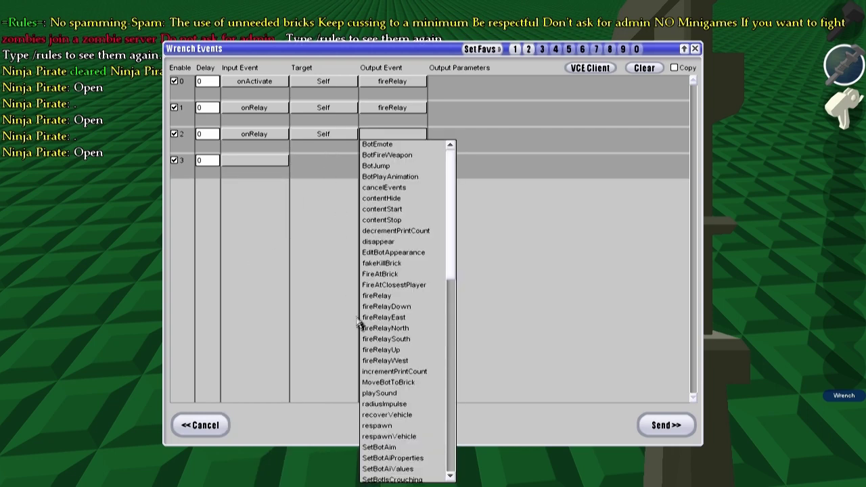
pyautogui.scroll(-10, 379, 331)
pyautogui.click(396, 401)
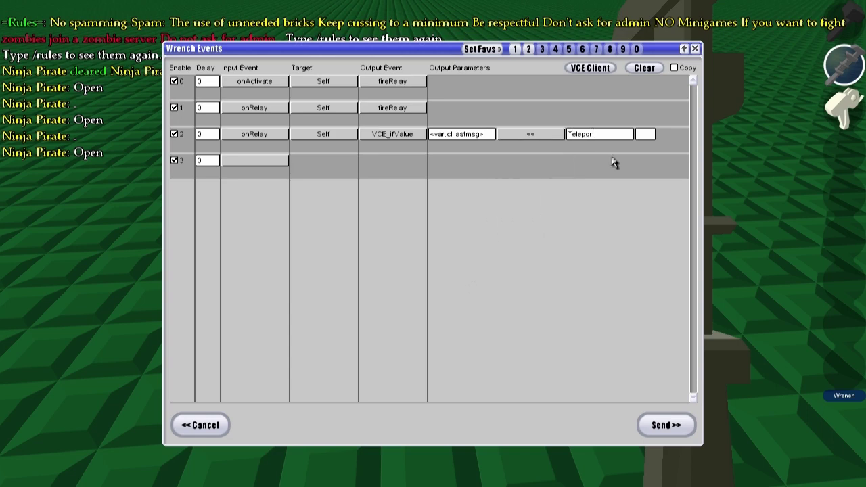
# Step: Add a fourth event to the 2x2 brick with input onVariableTrue and target Self
pyautogui.click(254, 160)
pyautogui.scroll(-10, 314, 232)
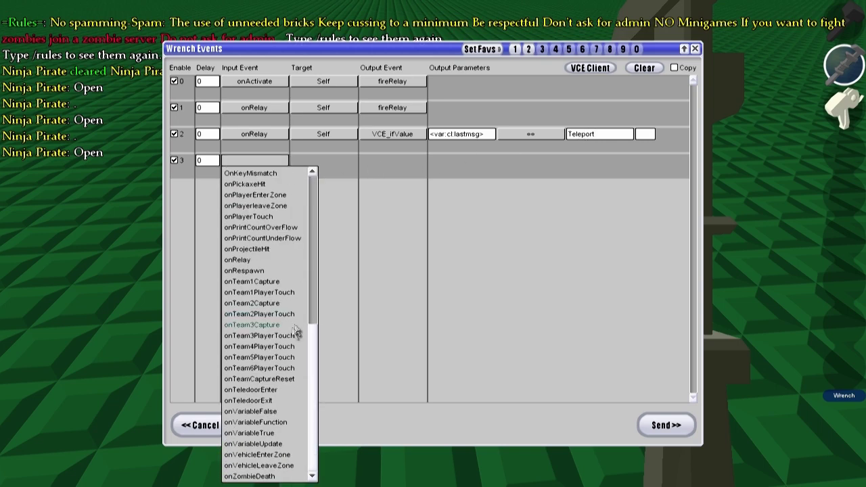
pyautogui.click(283, 436)
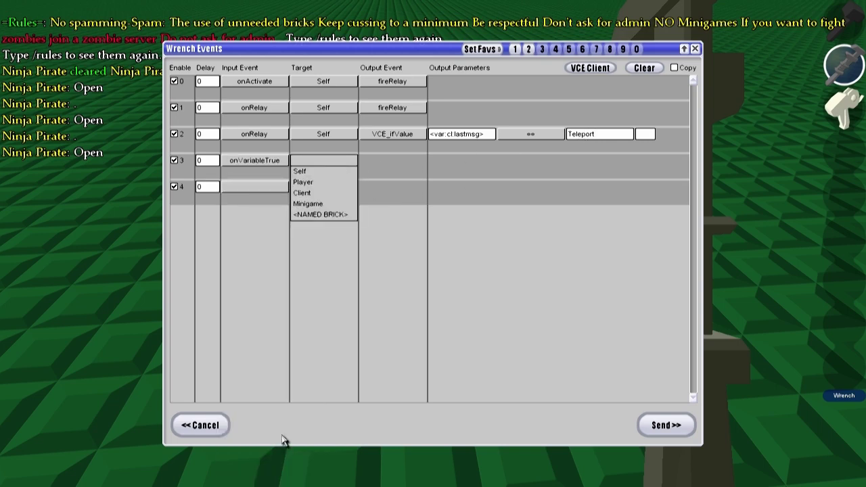
pyautogui.click(315, 176)
# Step: Set the fourth event's output to setPlayerTransform with direction Relative and submit the brick's events
pyautogui.scroll(-10, 412, 271)
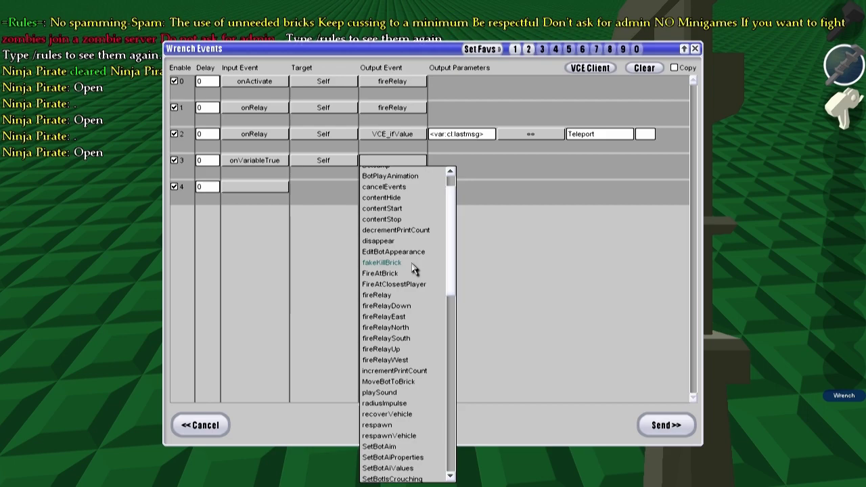
pyautogui.click(413, 328)
pyautogui.click(522, 340)
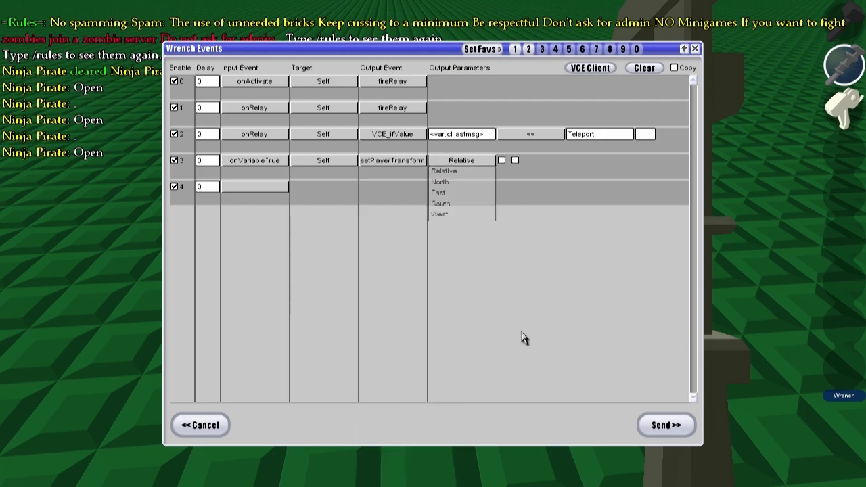
pyautogui.click(473, 163)
pyautogui.click(473, 171)
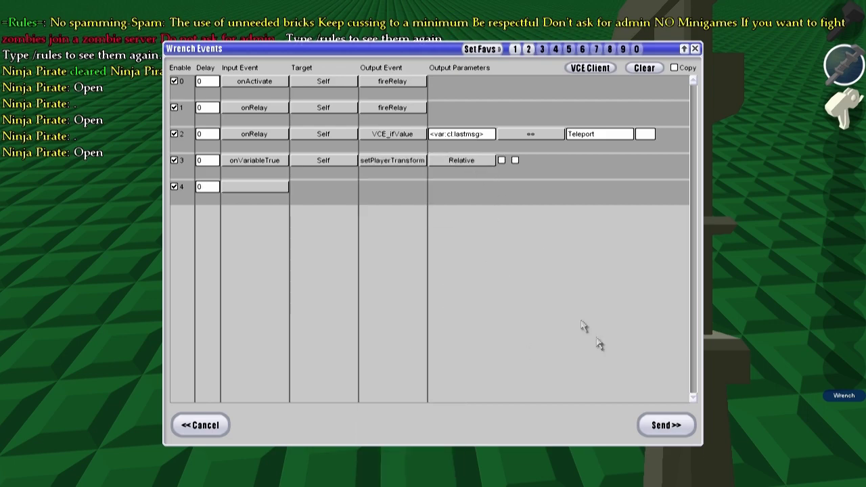
pyautogui.click(662, 427)
# Step: Back away from the 2x2 brick and say "Teleport" in chat to test its events
pyautogui.press('s')
pyautogui.press('a')
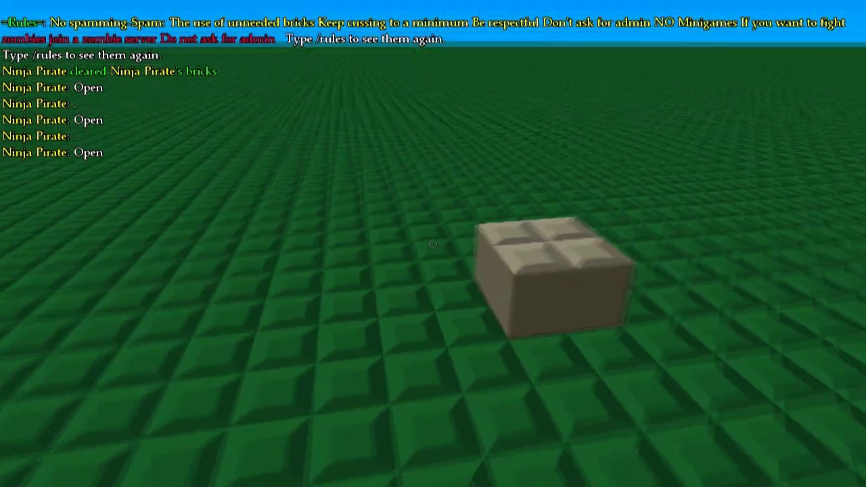
pyautogui.write('t')
pyautogui.write('Telepor')
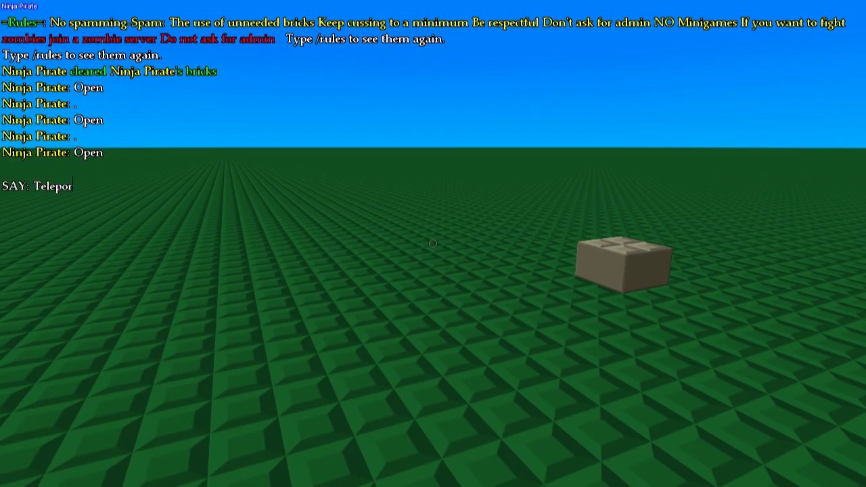
pyautogui.write('t')
pyautogui.press('Return')
# Step: Replace the last chat message by saying "." and walk off the 2x2 brick
pyautogui.press('Tab')
pyautogui.press('w')
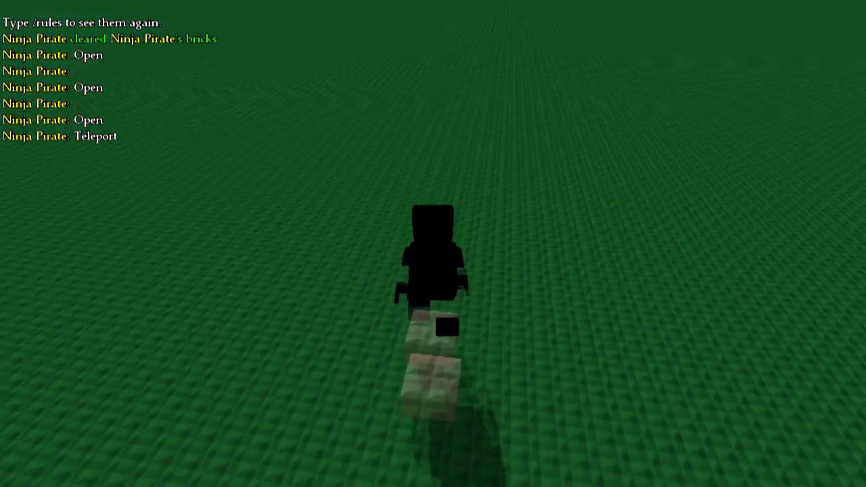
pyautogui.press('/')
pyautogui.write('.')
pyautogui.press('Return')
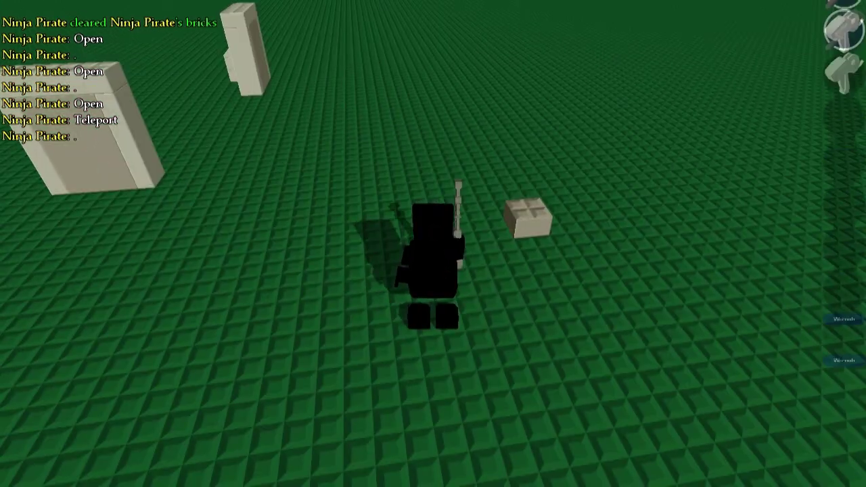
# Step: Add a fifth event to the 2x2 brick with input onVariableTrue, target Self and output cancelEvents, and submit the events
pyautogui.press('Tab')
pyautogui.click(433, 244)
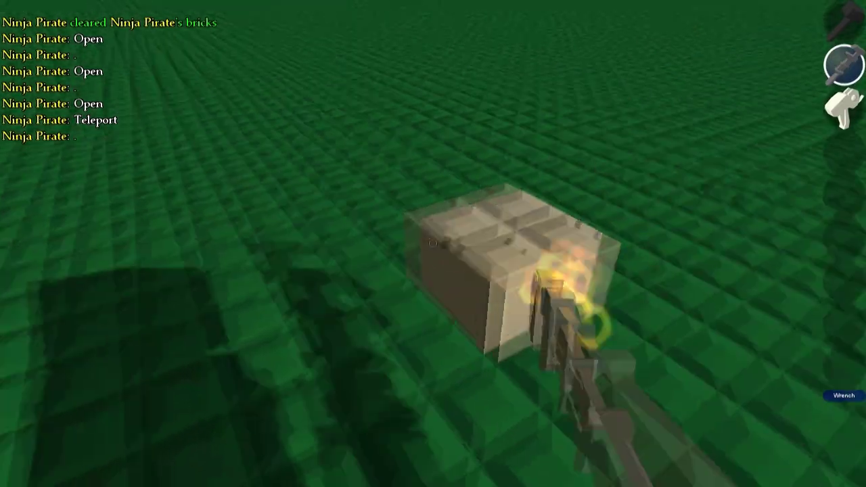
pyautogui.click(433, 344)
pyautogui.click(275, 187)
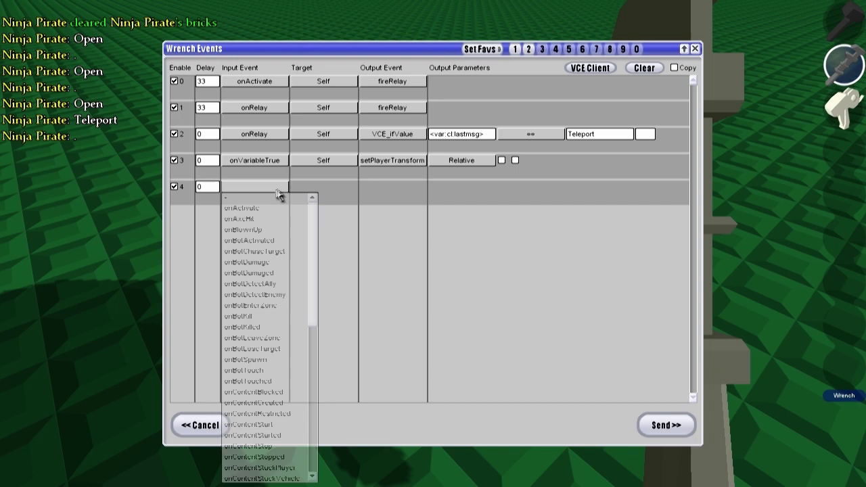
pyautogui.scroll(-10, 274, 305)
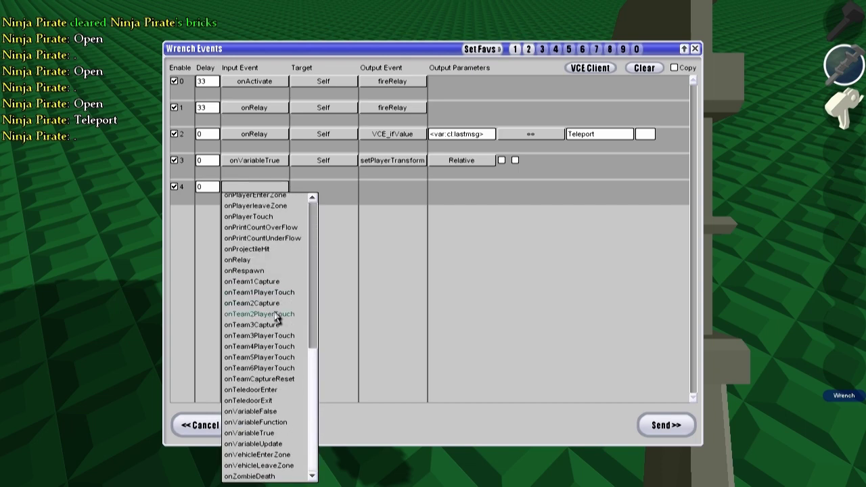
pyautogui.click(276, 433)
pyautogui.click(327, 201)
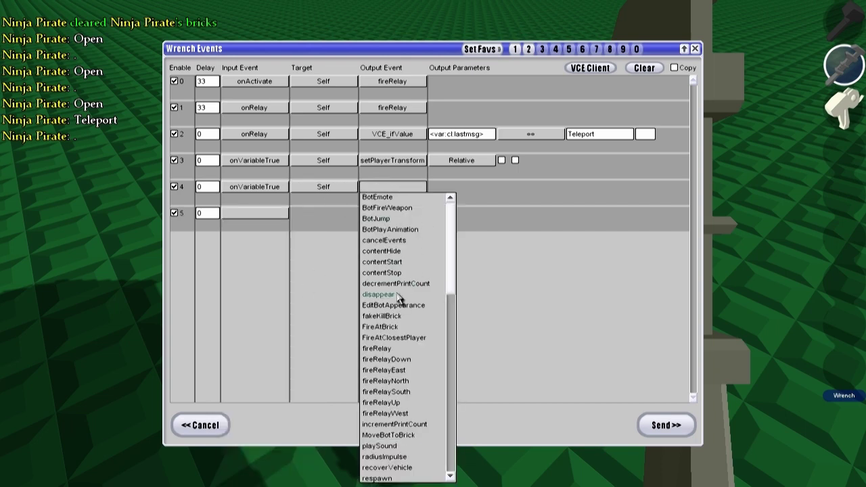
pyautogui.click(402, 241)
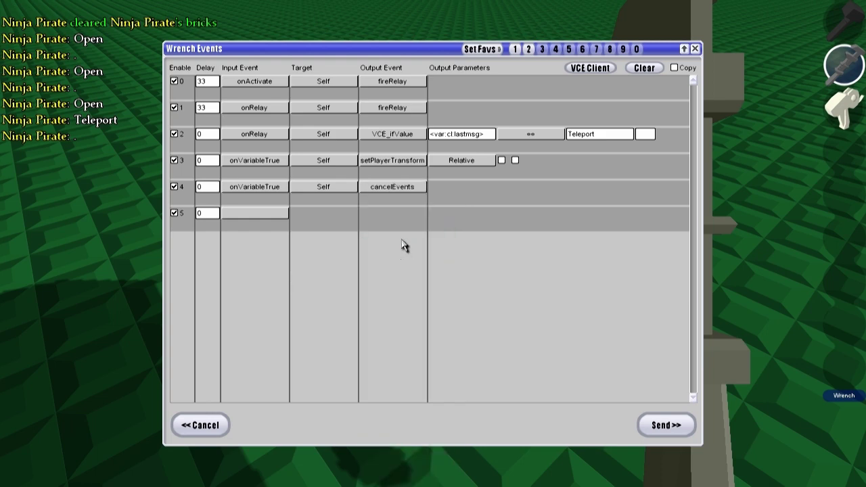
pyautogui.click(648, 424)
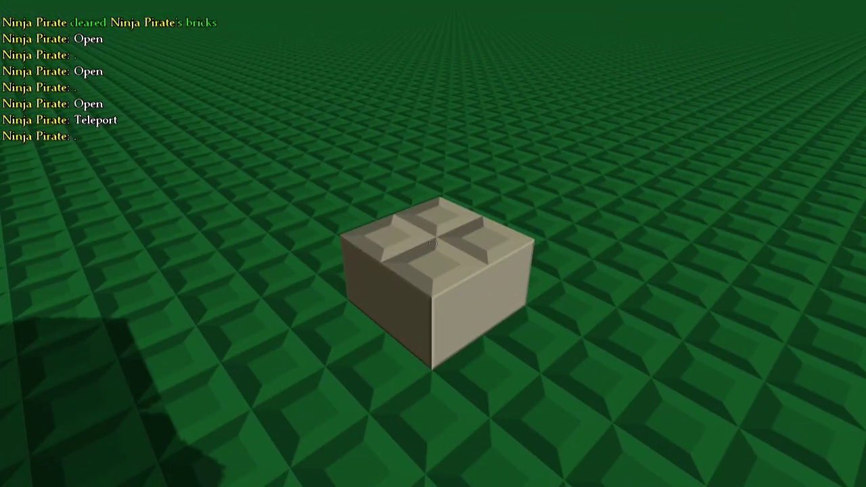
# Step: Move away from the 2x2 brick and test the revised events by saying "Teleport" in chat
pyautogui.press('d')
pyautogui.press('s')
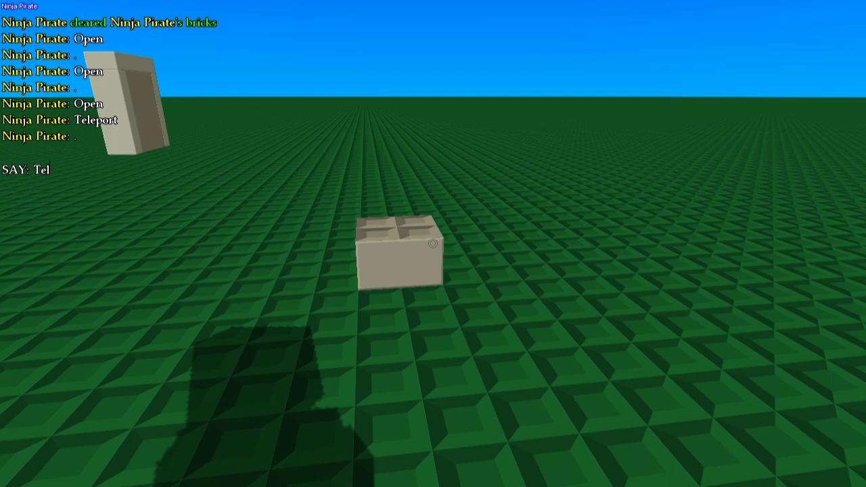
pyautogui.write('Teleport')
pyautogui.press('Return')
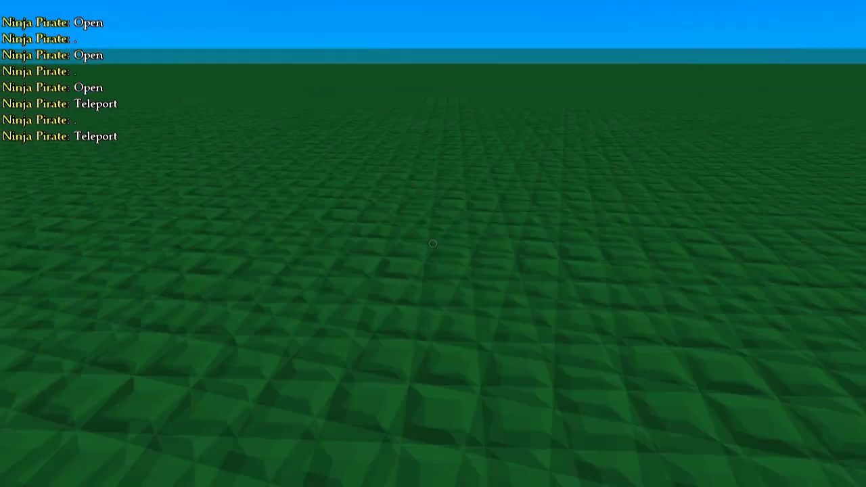
# Step: Reset the last chat message with "." and walk off the 2x2 brick with no brick in hand
pyautogui.write('t.')
pyautogui.press('Return')
pyautogui.press('w')
pyautogui.press('1')
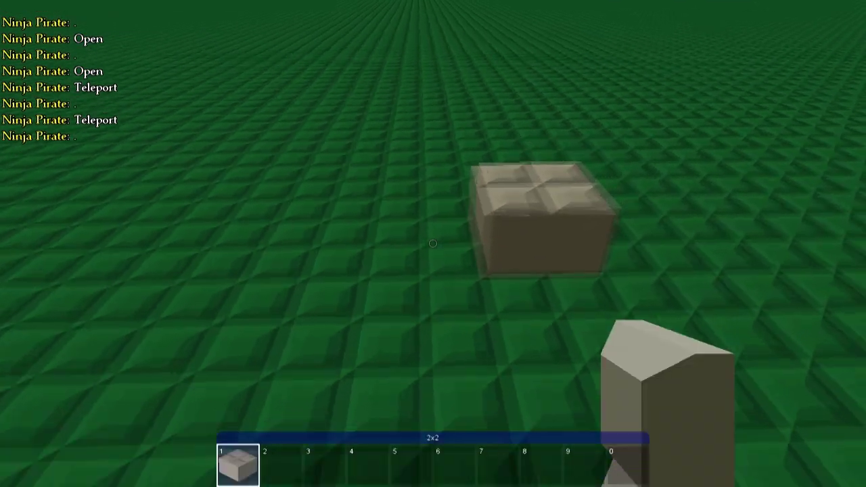
pyautogui.press('q')
pyautogui.press('q')
# Step: Repeat the teleport test by saying "Teleport" at a distance from the 2x2 brick, and back away from it
pyautogui.press('s')
pyautogui.press('a')
pyautogui.press('t')
pyautogui.write('Teleport')
pyautogui.press('Return')
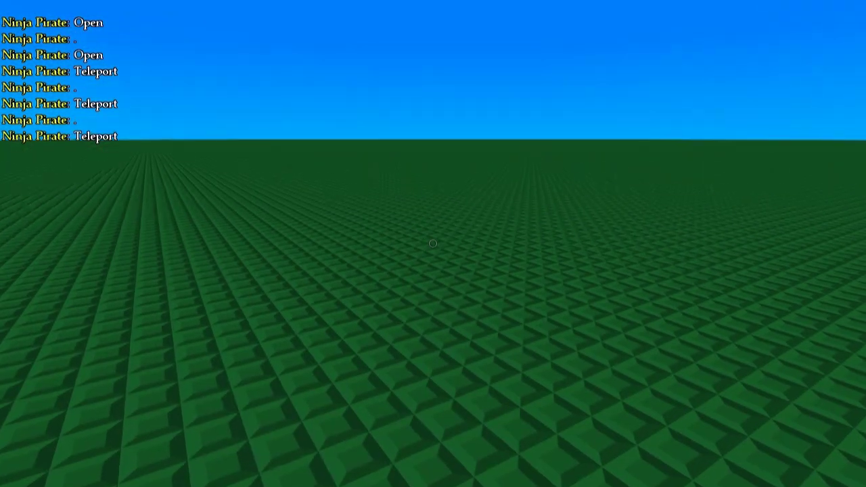
pyautogui.press('s')
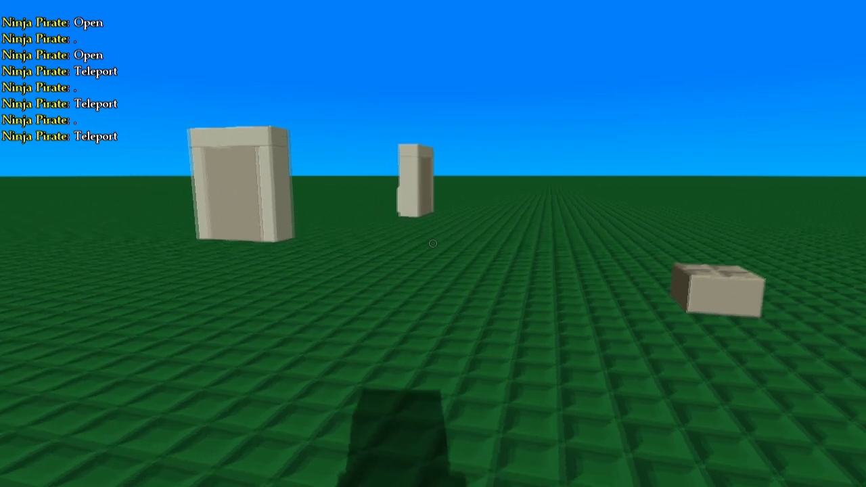